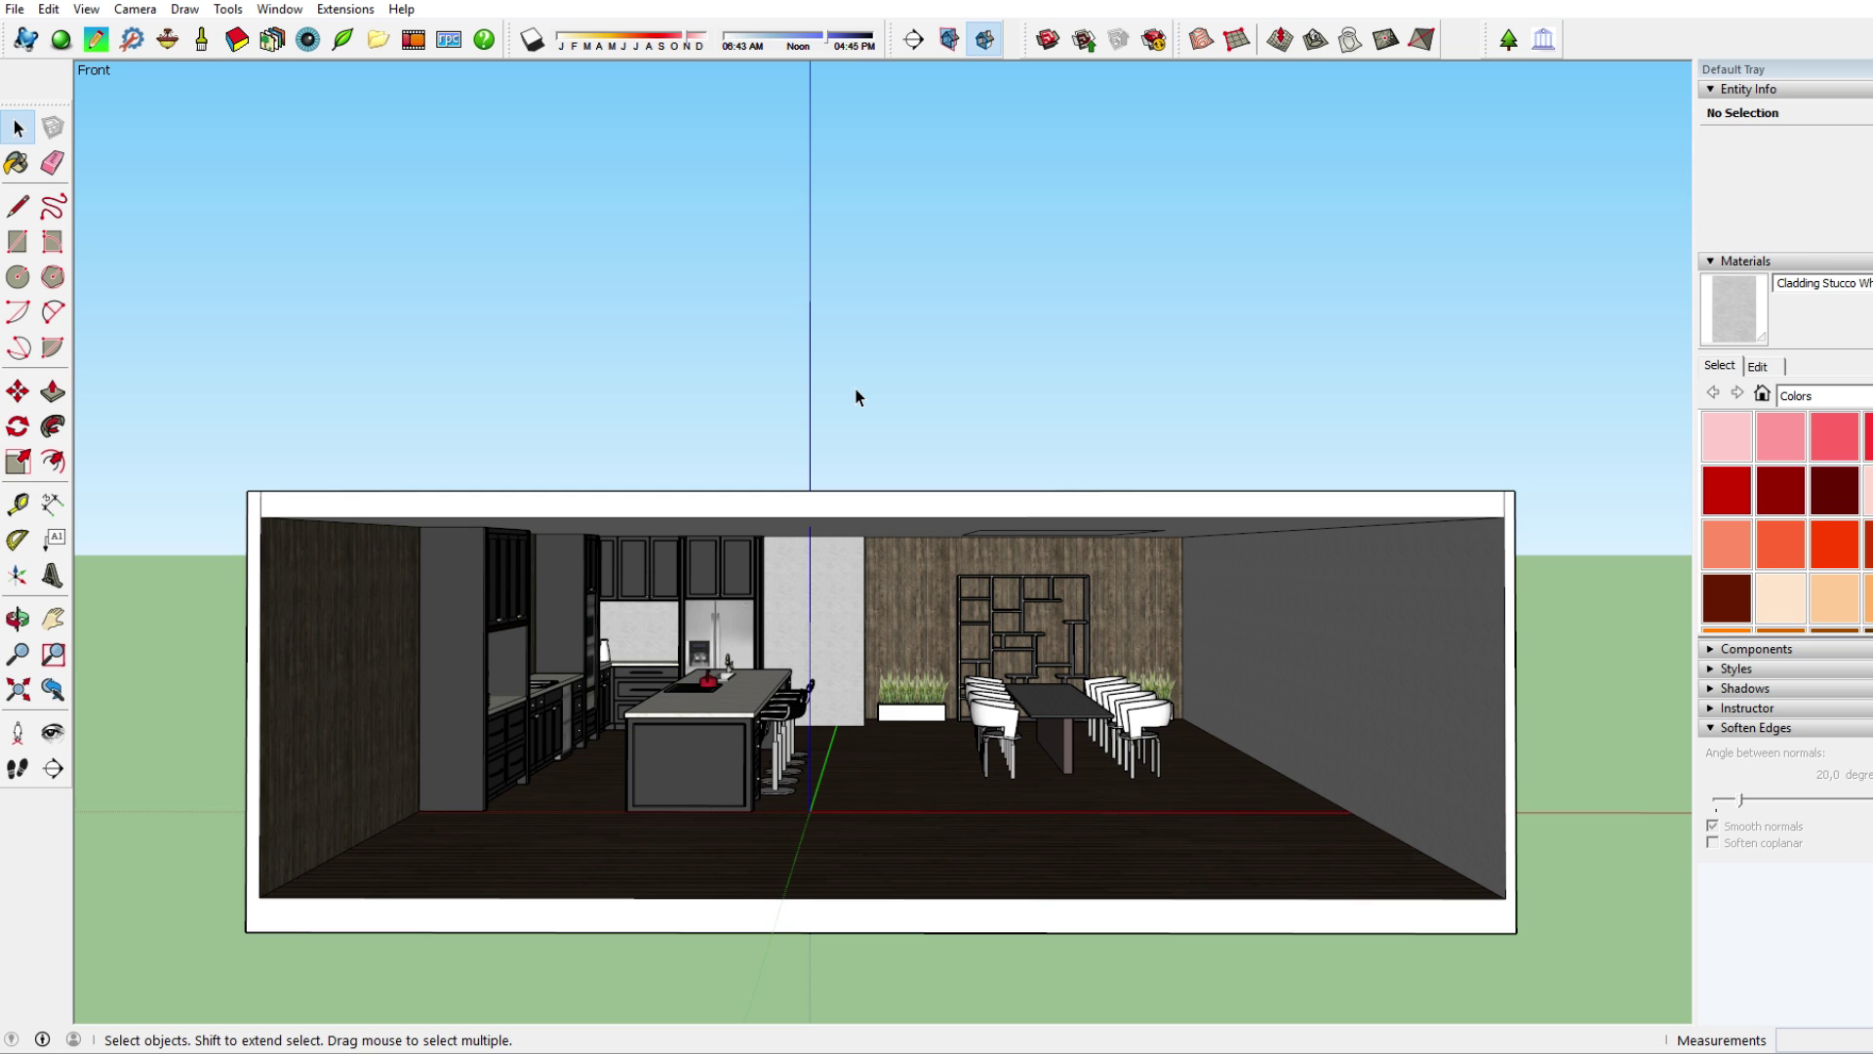
# - Orbit and zoom until the rectangle on the ceiling above the dining table is in view, with Push/Pull active
pyautogui.moveTo(857, 397); pyautogui.dragTo(1284, 669, button='middle')
pyautogui.scroll(2, 973, 778)
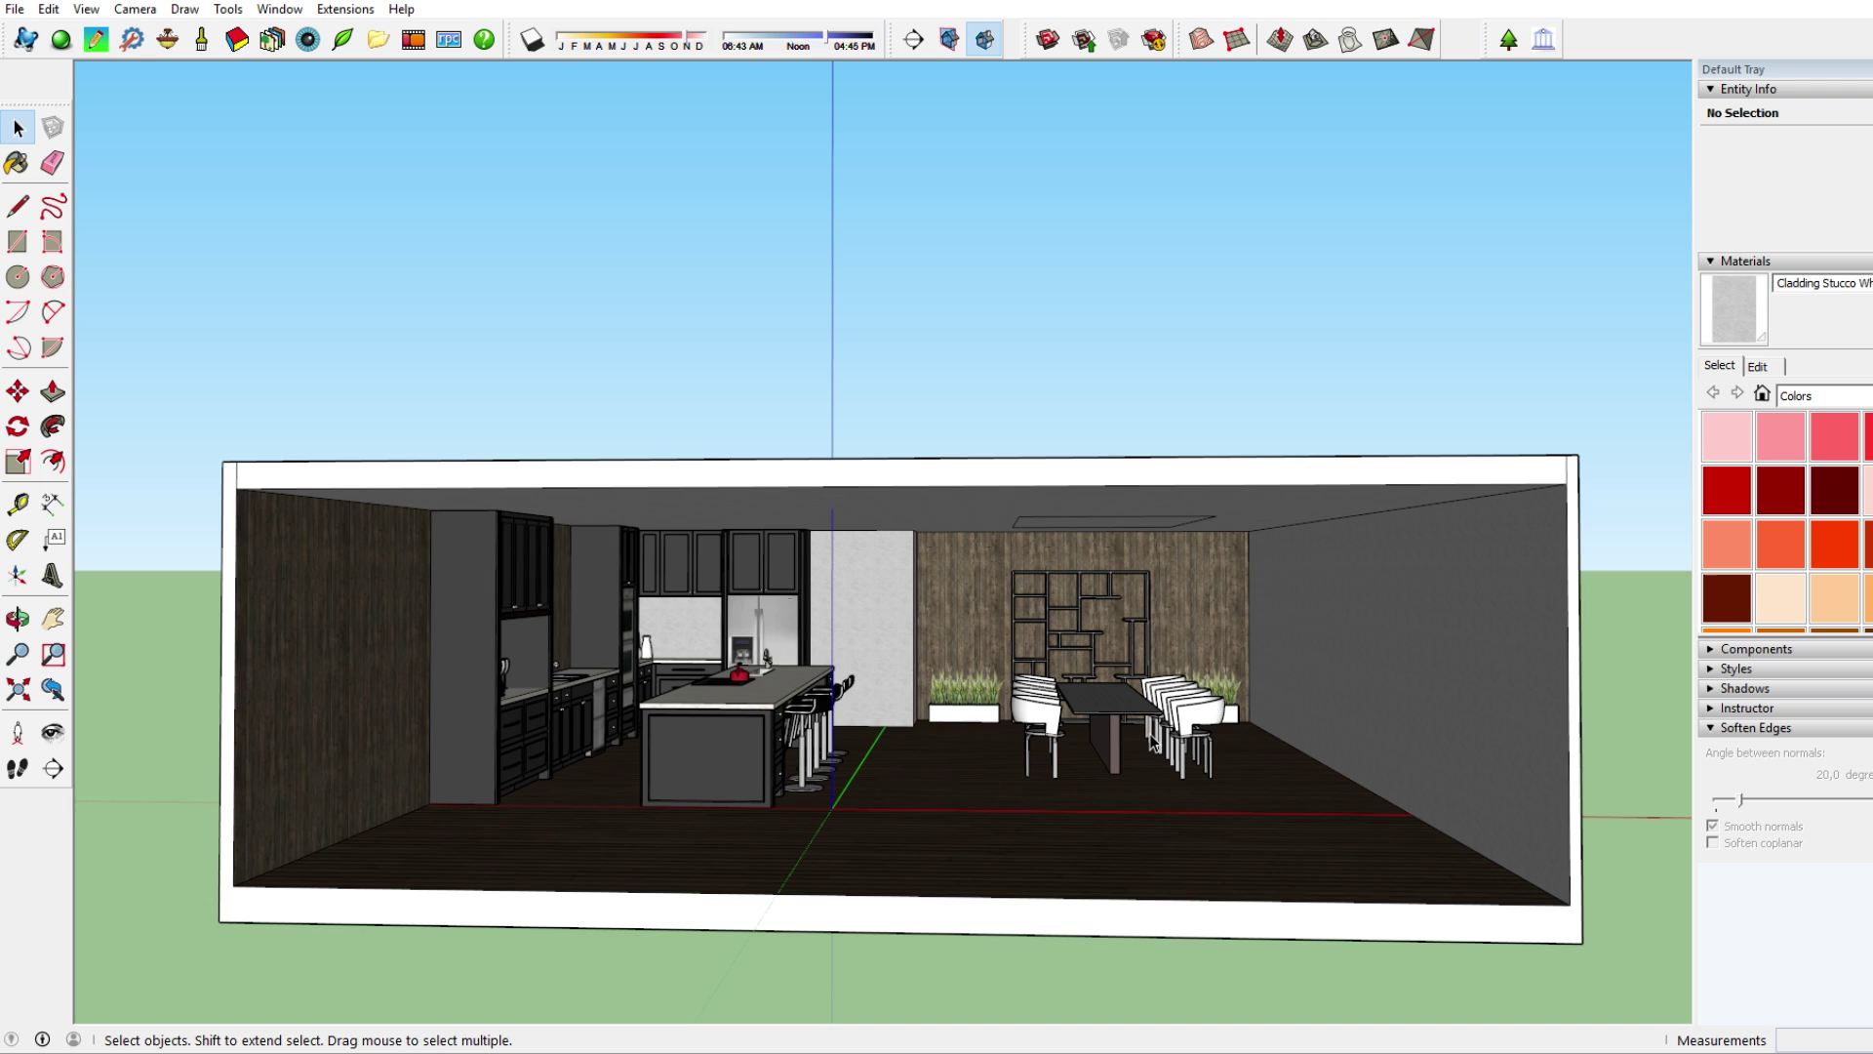
pyautogui.moveTo(1048, 698); pyautogui.dragTo(903, 684, button='middle')
pyautogui.scroll(2, 724, 661)
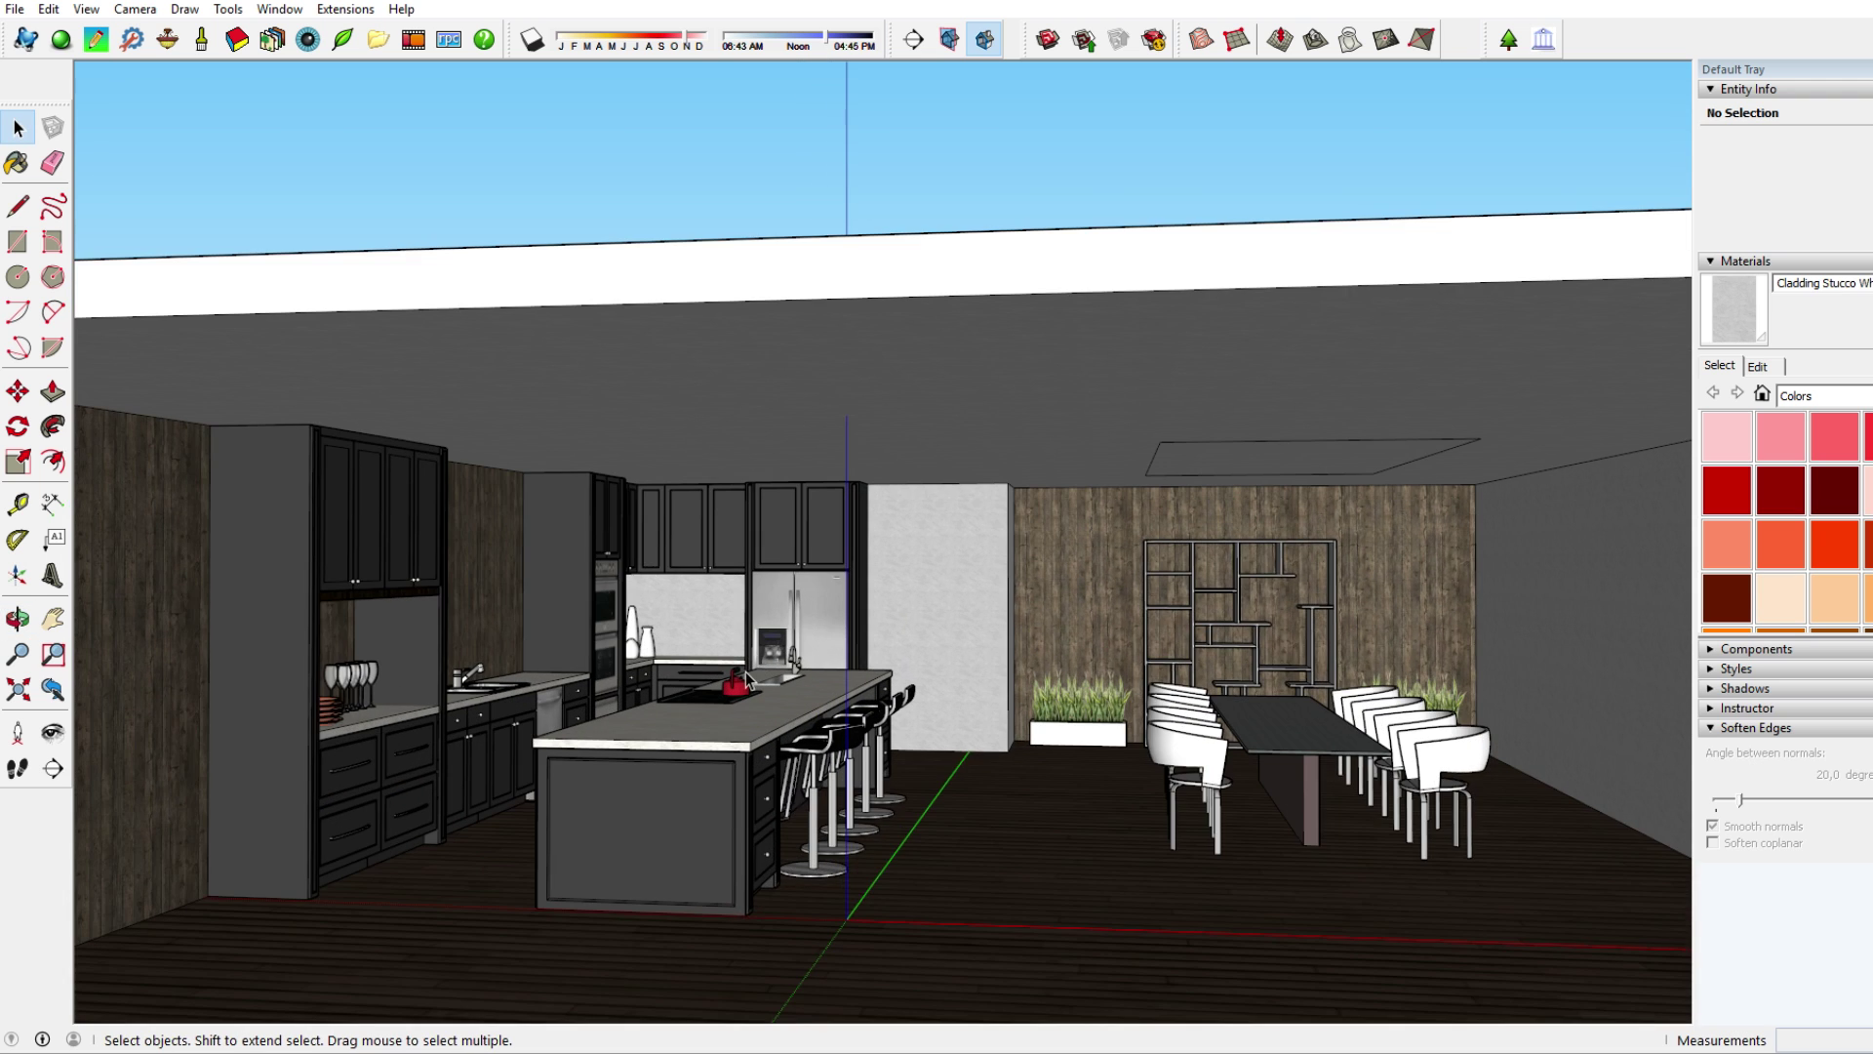
pyautogui.scroll(-1, 744, 675)
pyautogui.moveTo(811, 689); pyautogui.dragTo(683, 624, button='middle')
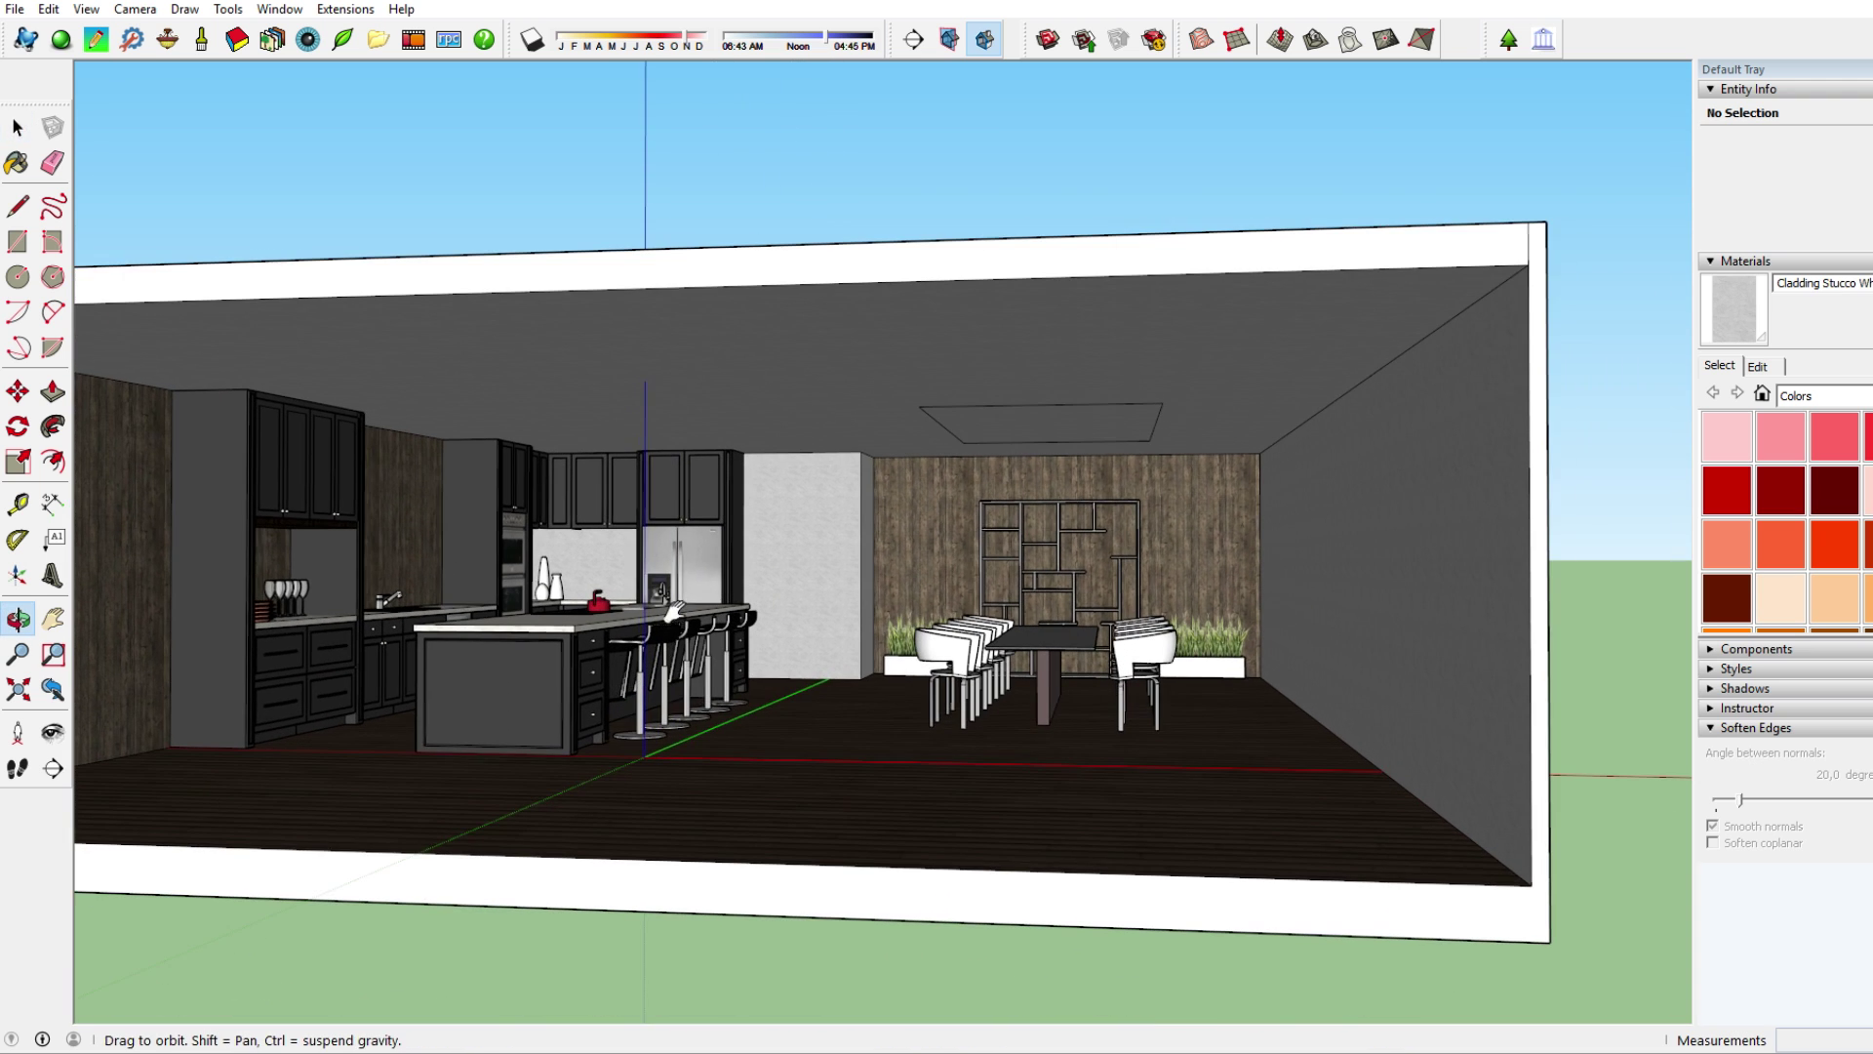
pyautogui.scroll(2, 1071, 681)
pyautogui.moveTo(1072, 681); pyautogui.dragTo(1083, 666, button='middle')
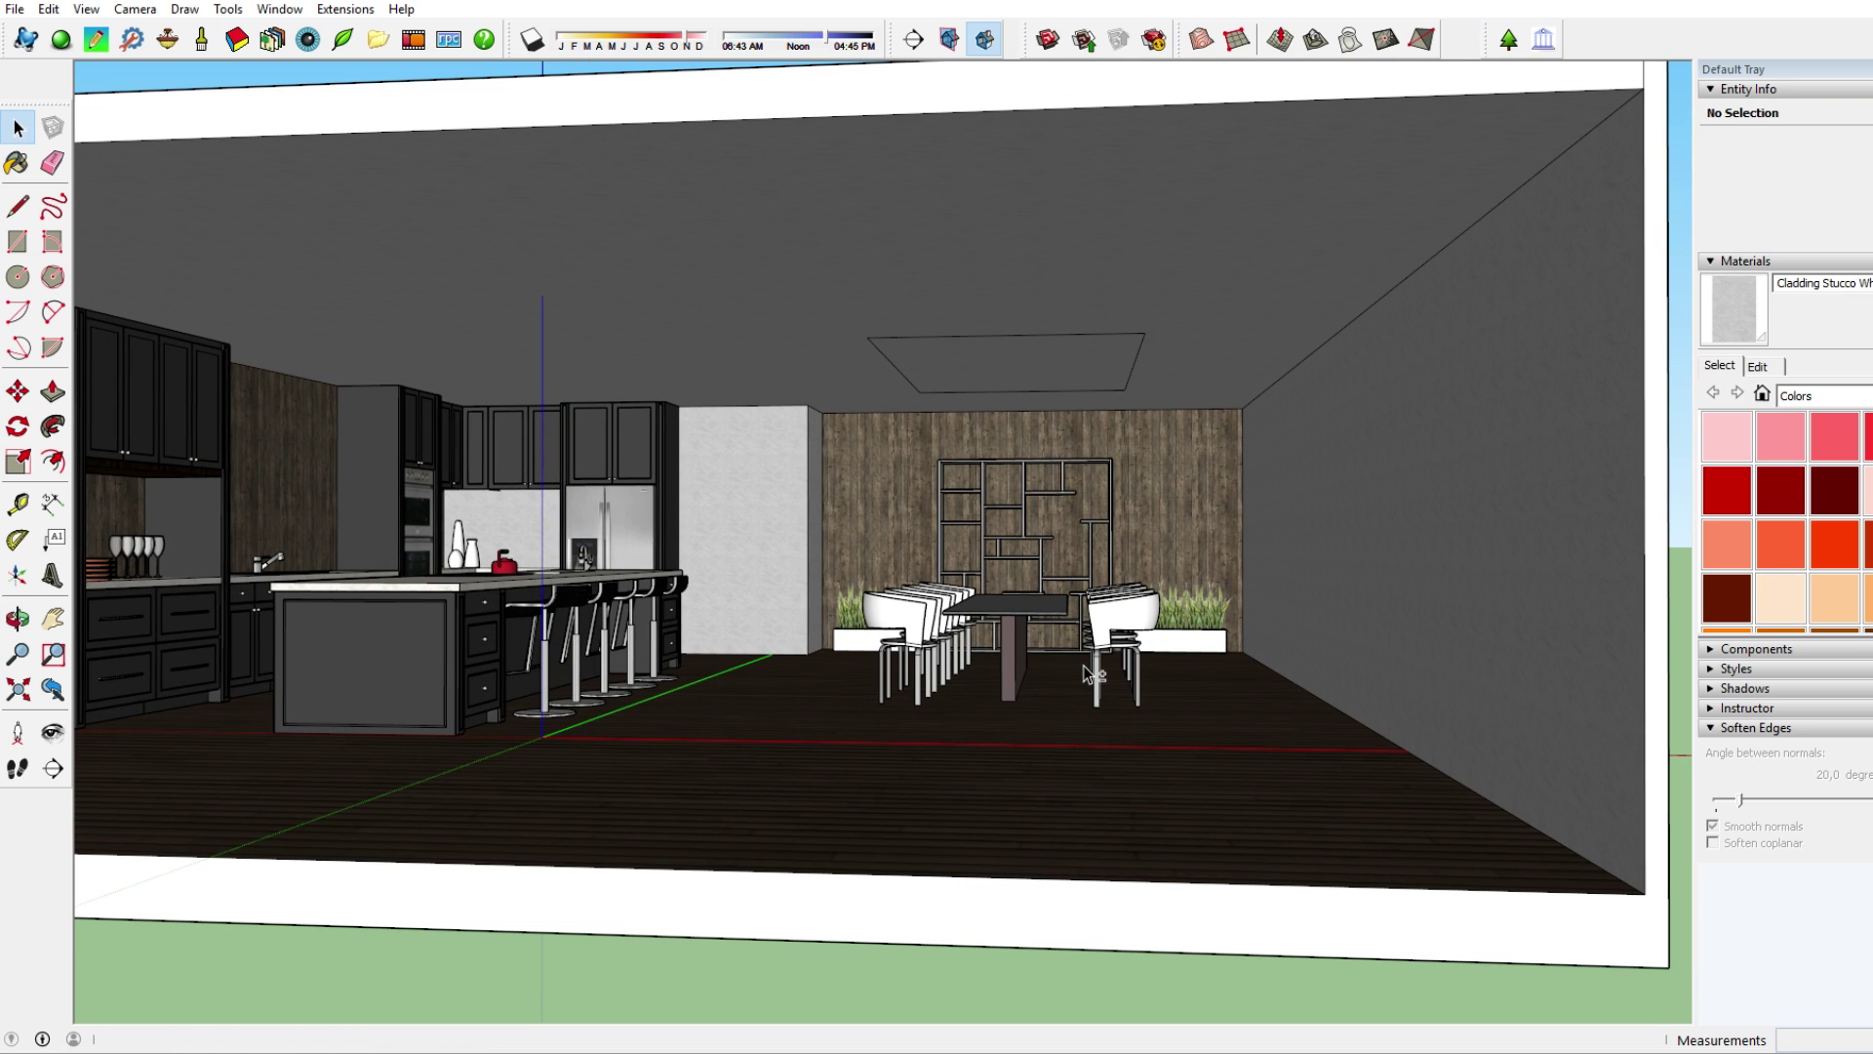
pyautogui.moveTo(1015, 375); pyautogui.dragTo(1024, 374, button='middle')
pyautogui.press('p')
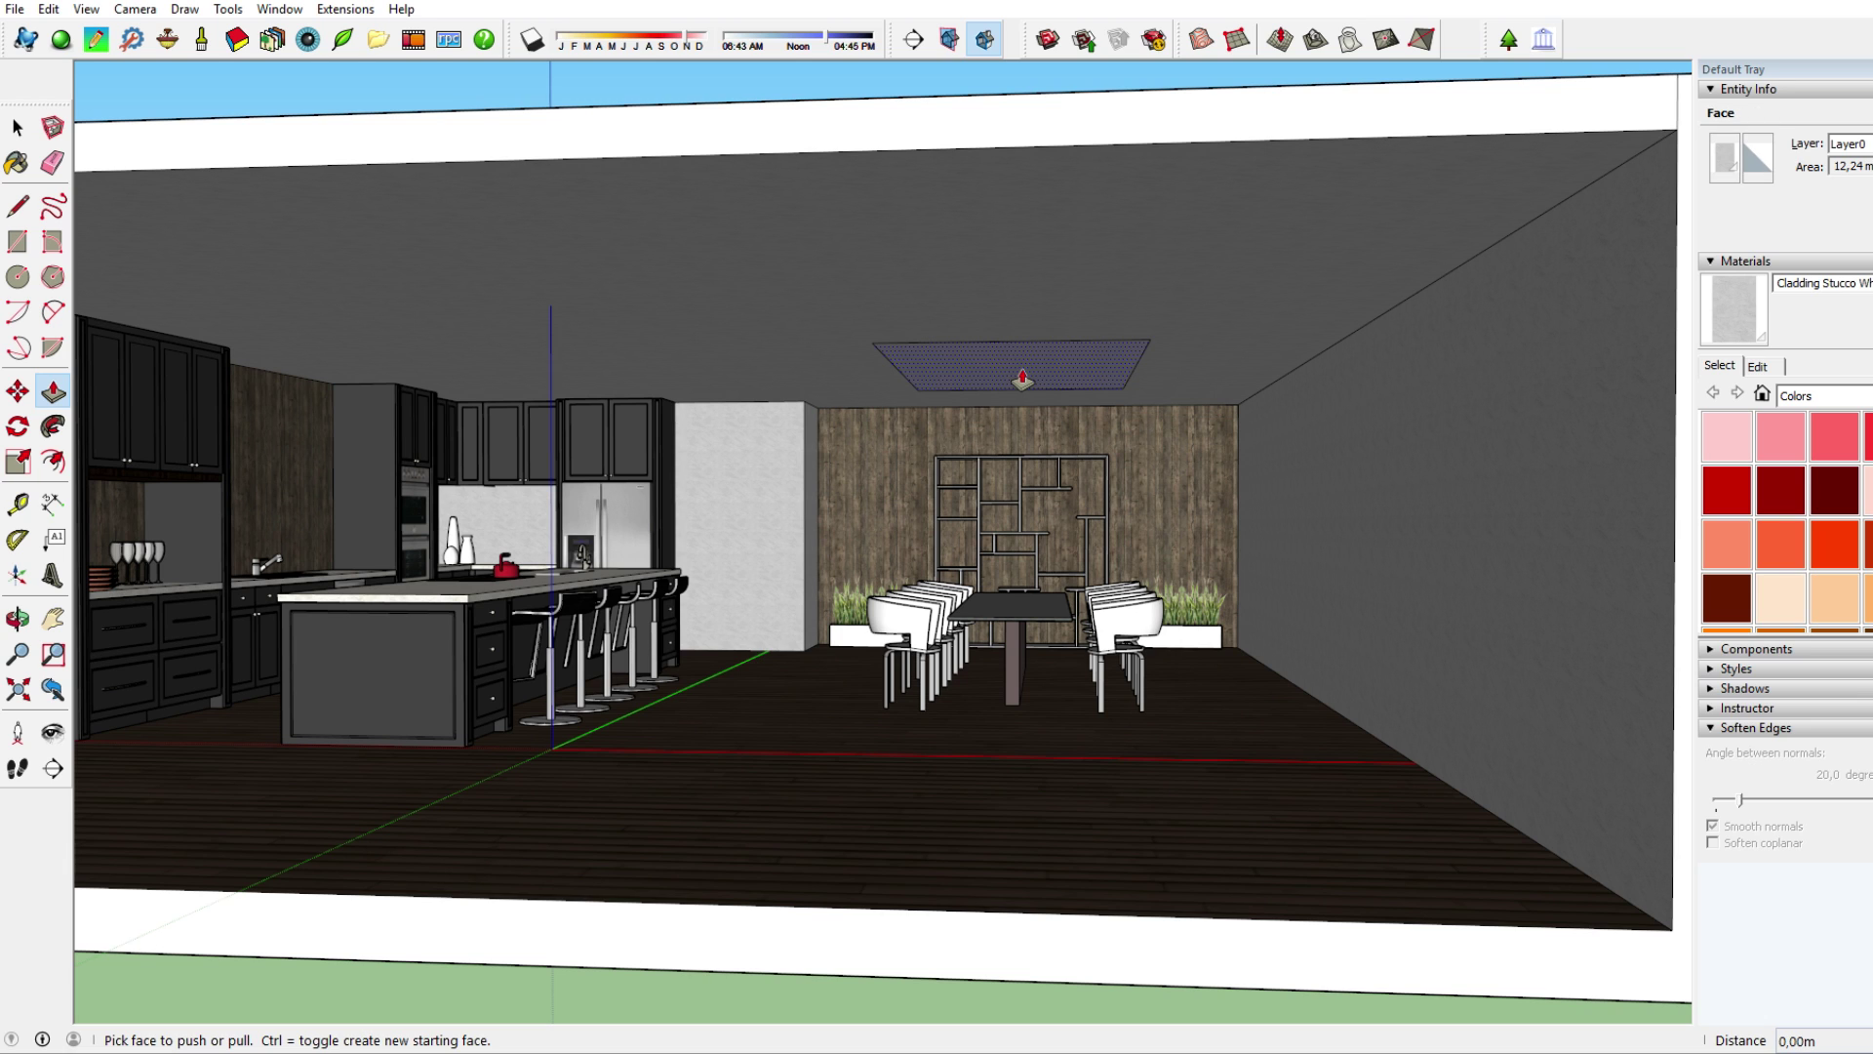
# - Orbit to show the whole room, then begin pushing the ceiling rectangle above the dining table
pyautogui.moveTo(1151, 517); pyautogui.dragTo(1206, 547, button='middle')
pyautogui.moveTo(1474, 546); pyautogui.dragTo(1297, 536, button='middle')
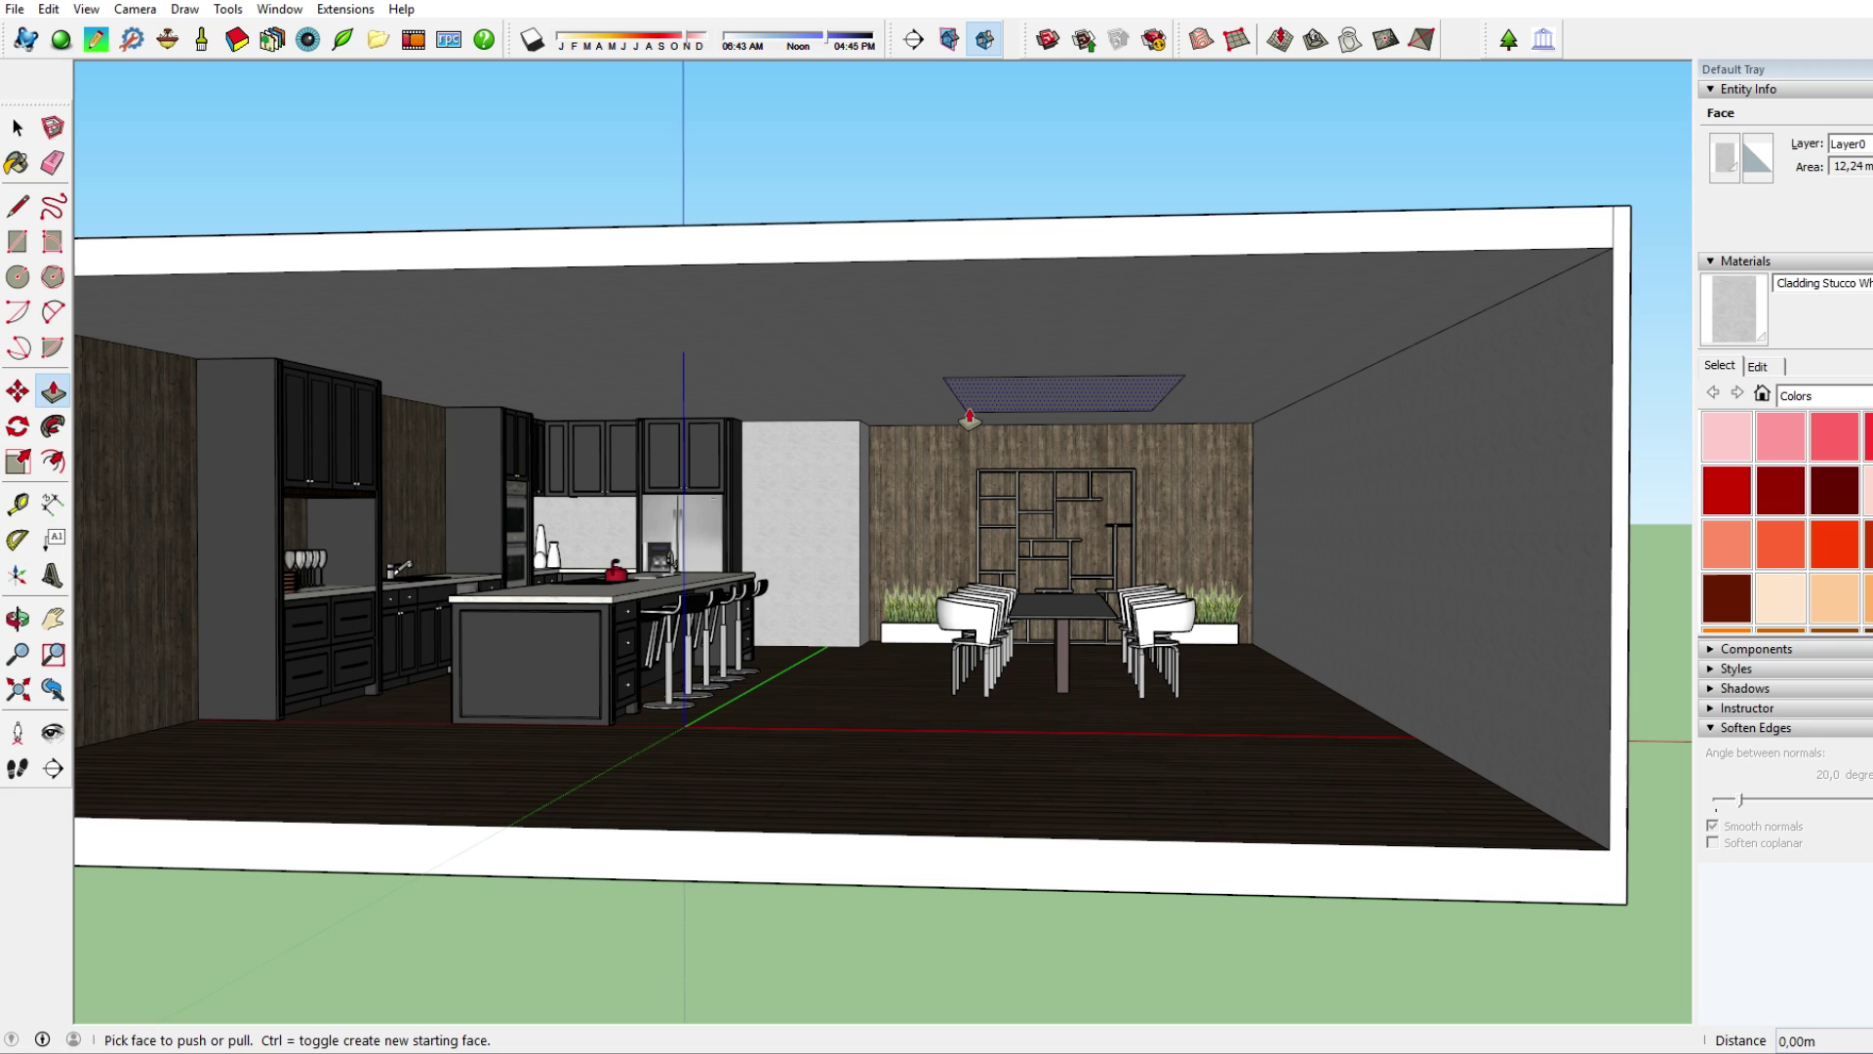
pyautogui.click(969, 417)
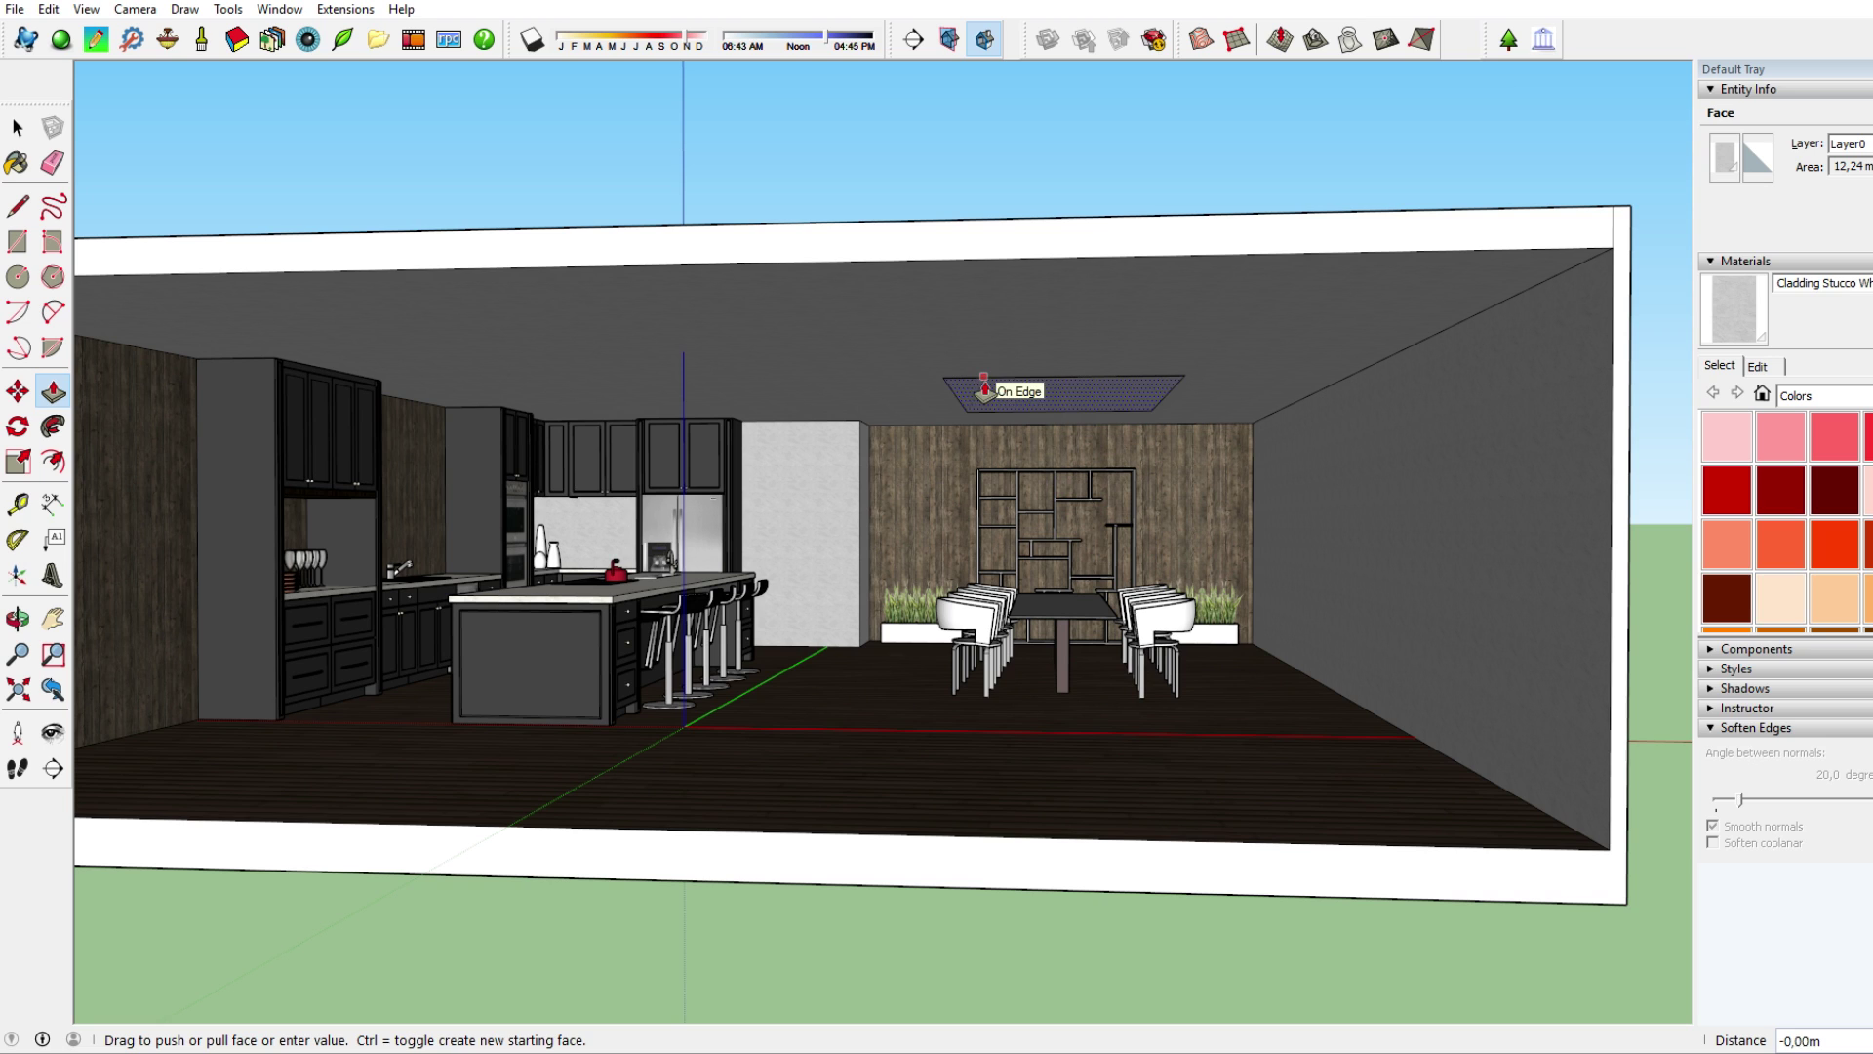
# - Push the ceiling rectangle through the roof to open a recess above the dining table
pyautogui.click(983, 395)
pyautogui.moveTo(983, 402); pyautogui.dragTo(689, 503, button='middle')
pyautogui.click(689, 503)
pyautogui.click(693, 478)
pyautogui.moveTo(924, 506); pyautogui.dragTo(769, 715, button='middle')
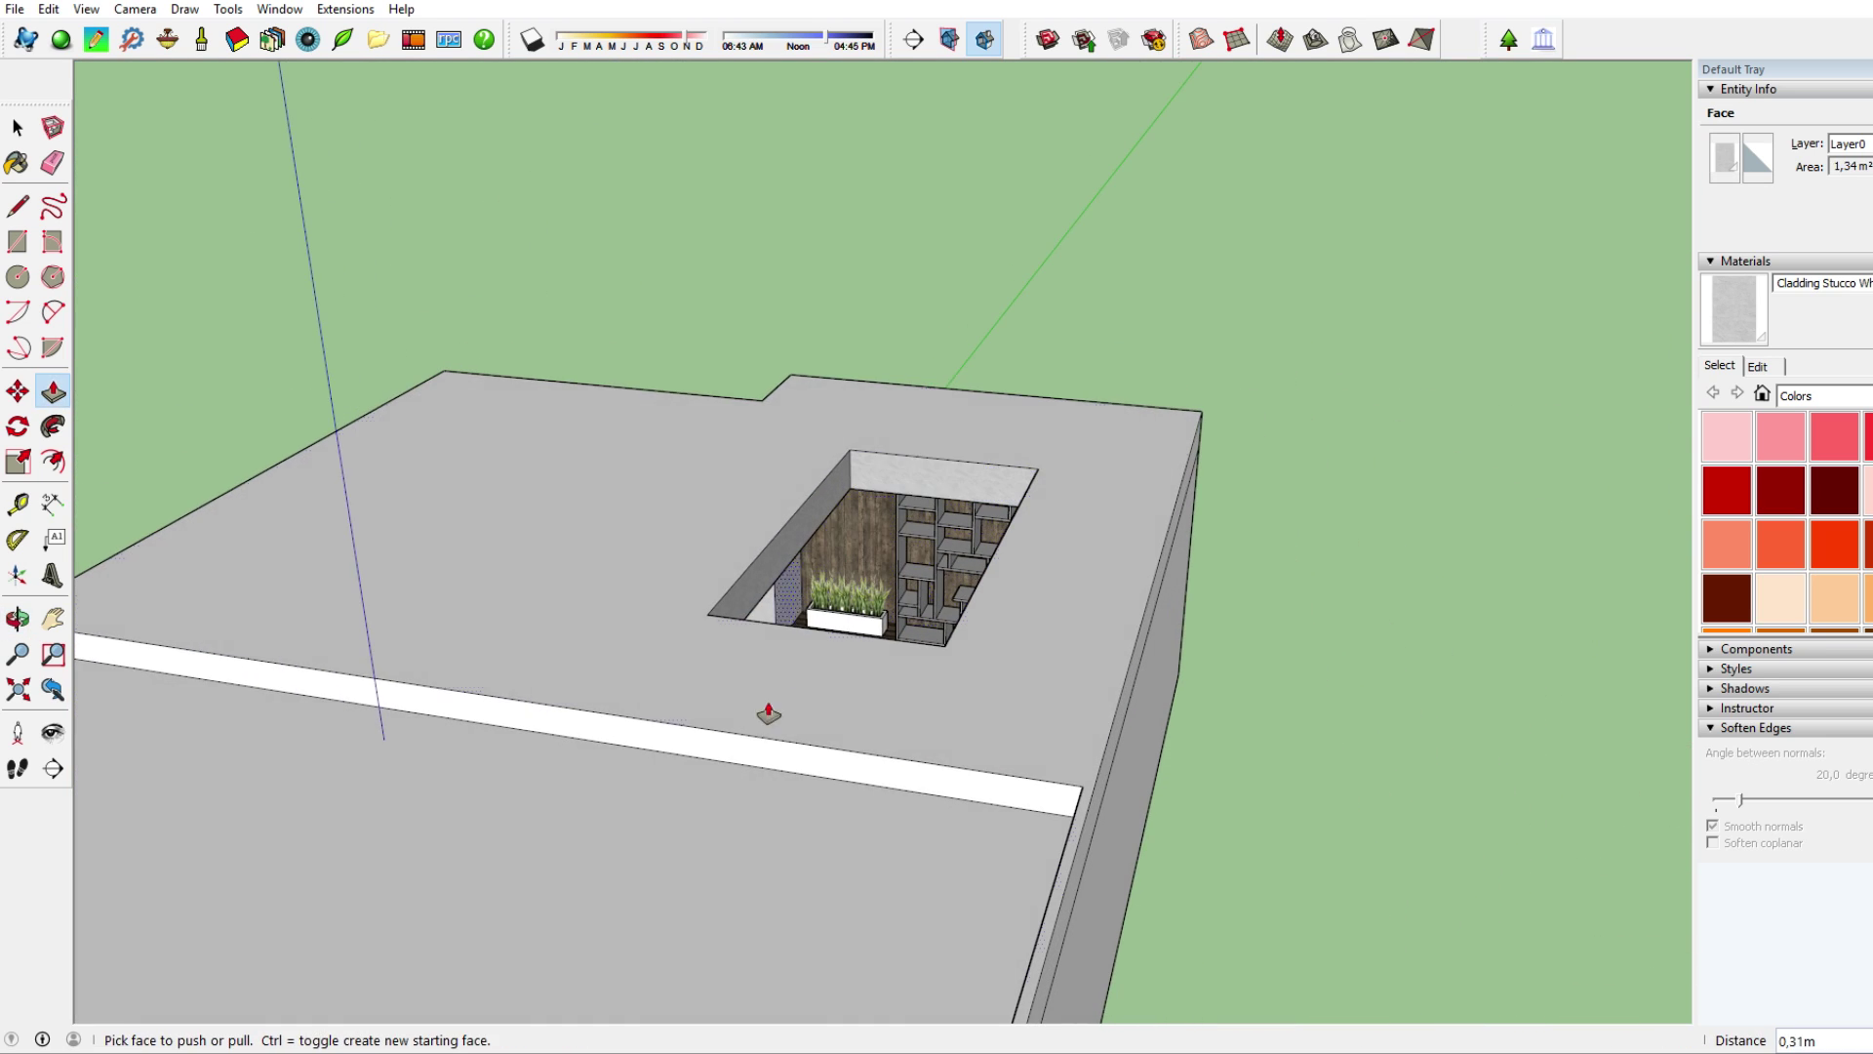
pyautogui.click(780, 777)
pyautogui.click(780, 750)
pyautogui.moveTo(970, 711); pyautogui.dragTo(862, 635, button='middle')
# - Draw a rectangle along the bar-side edge of the opening and push it down 0.34 m into a ledge
pyautogui.press('r')
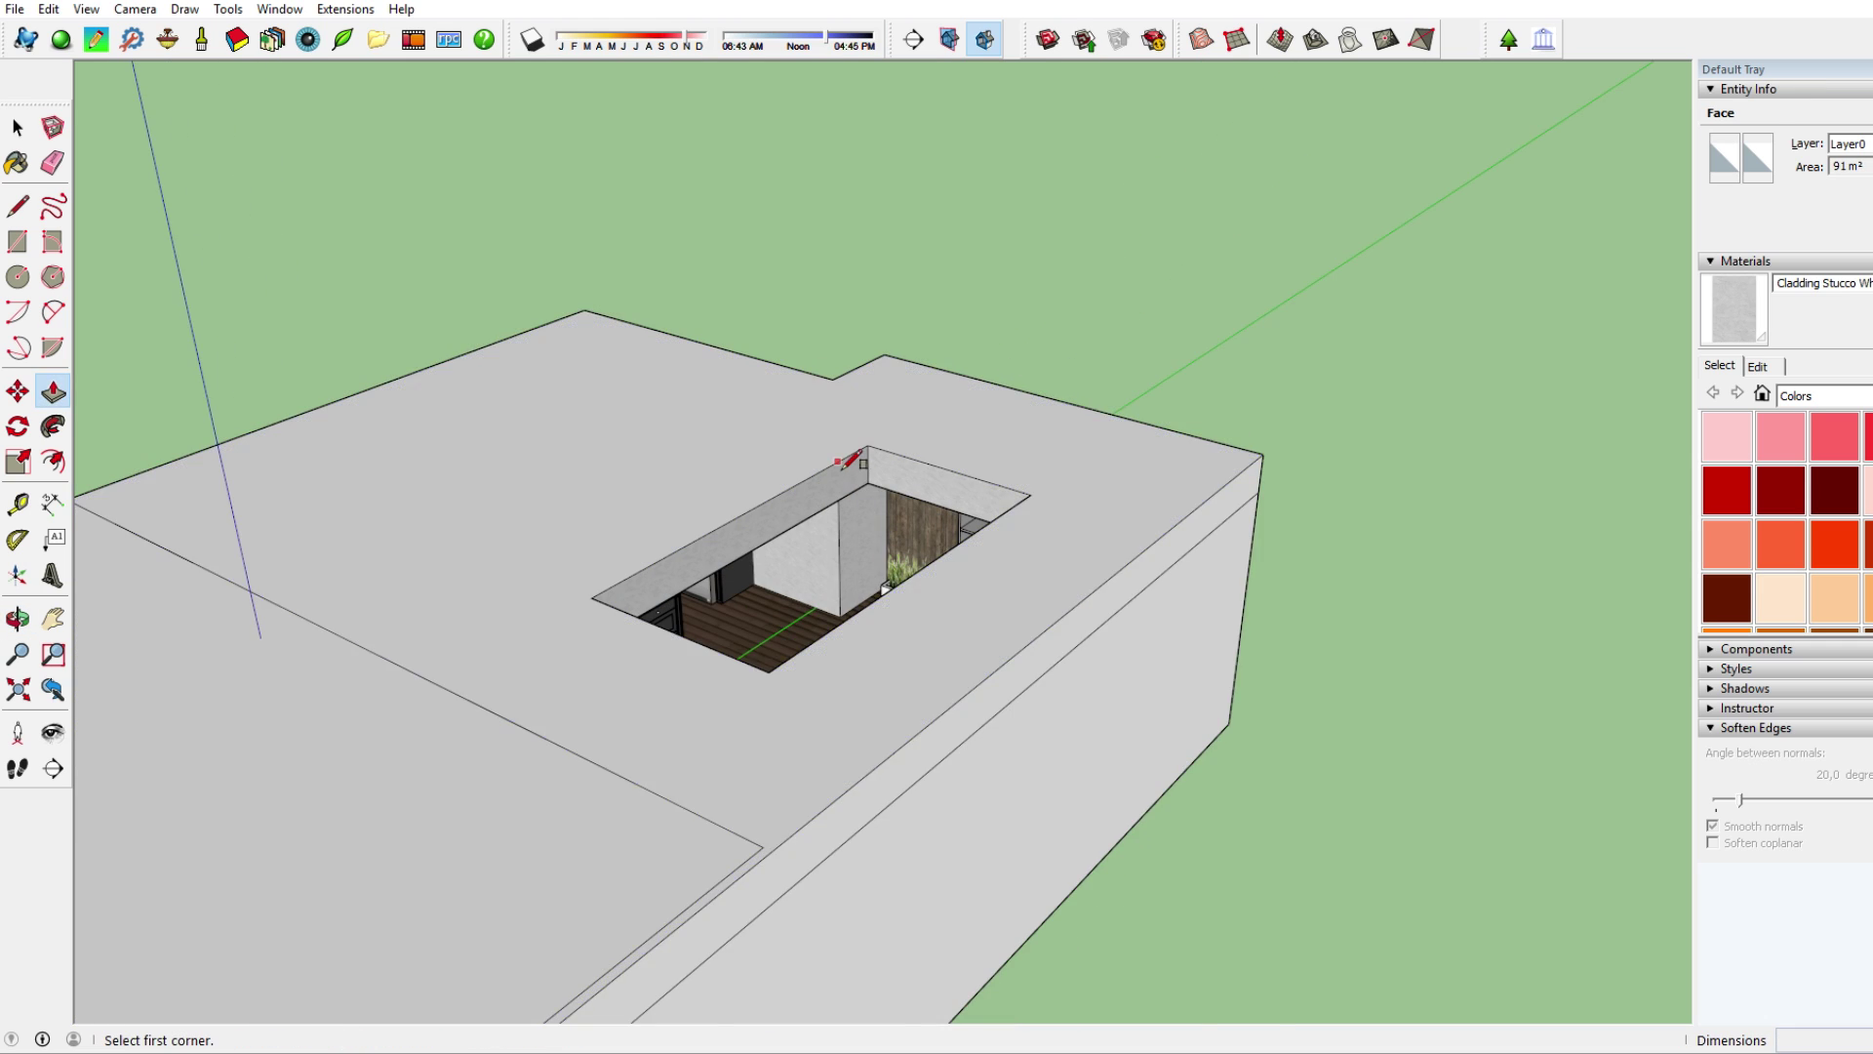
pyautogui.scroll(3, 857, 460)
pyautogui.moveTo(871, 475); pyautogui.dragTo(969, 408, button='middle')
pyautogui.click(968, 415)
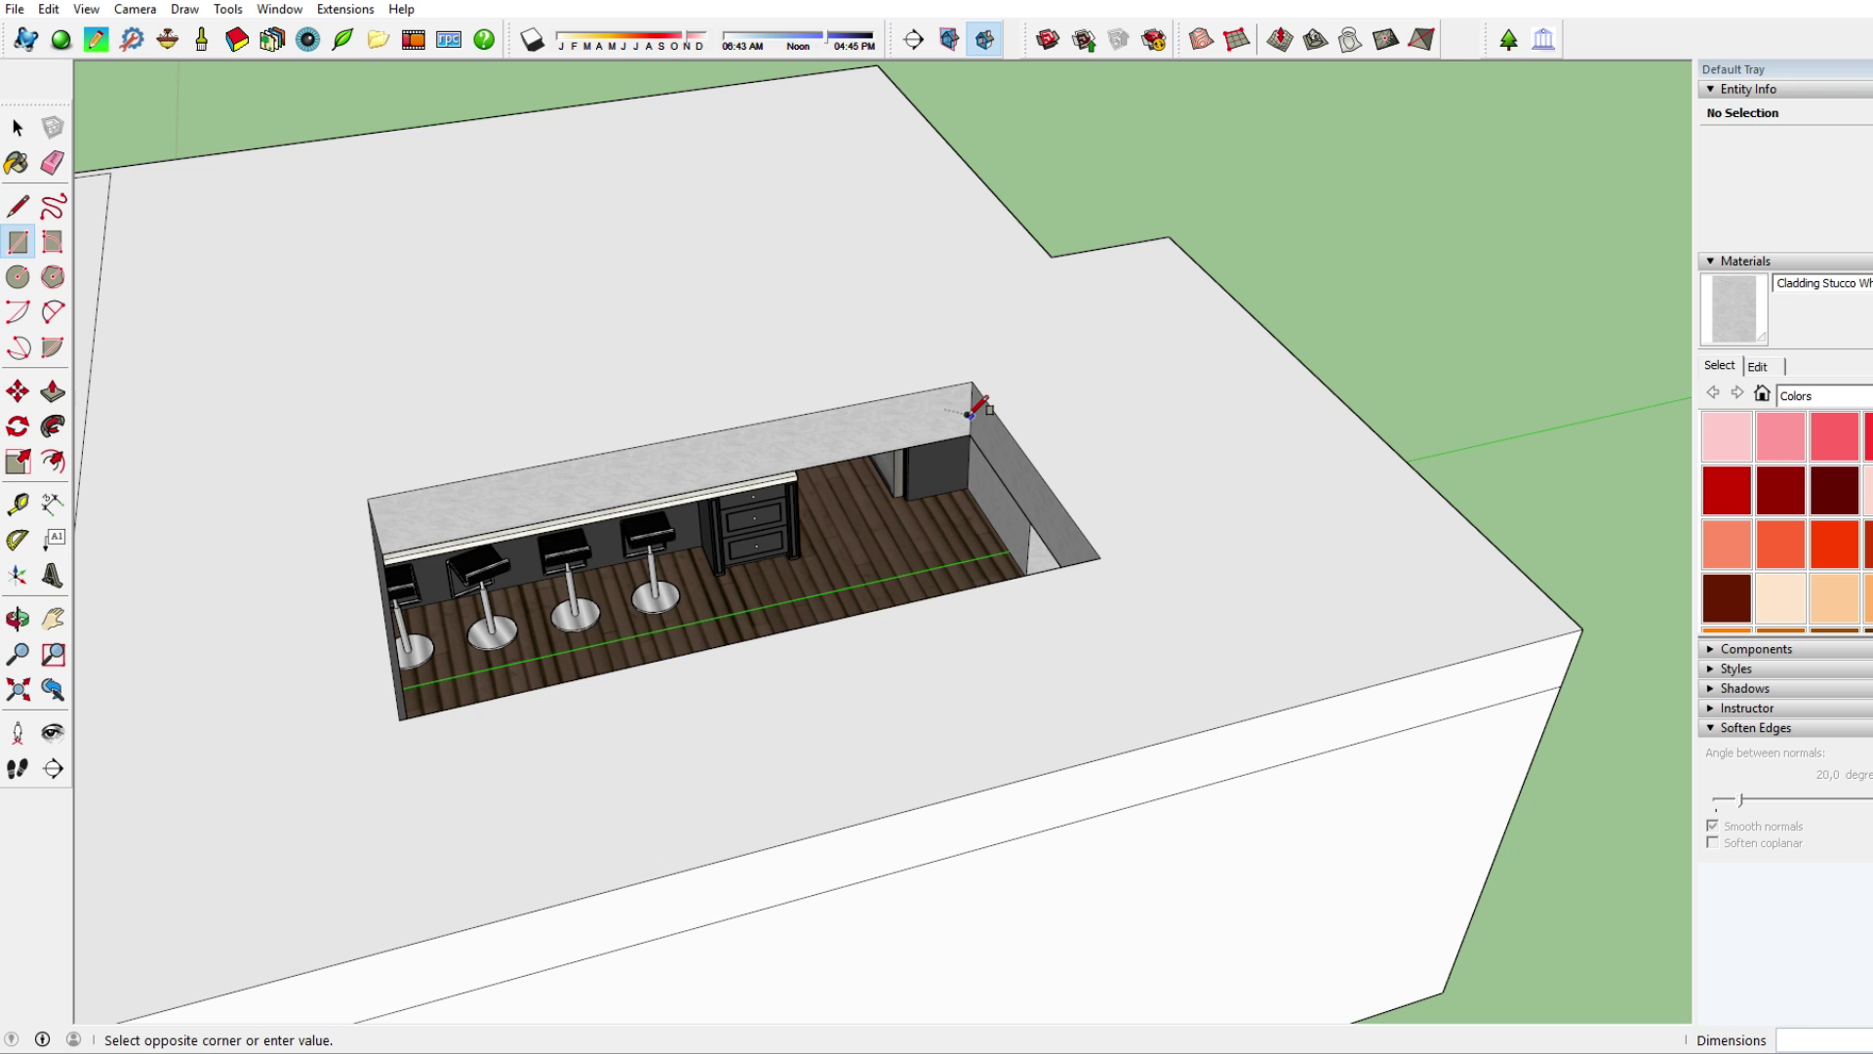
pyautogui.click(371, 499)
pyautogui.press('p')
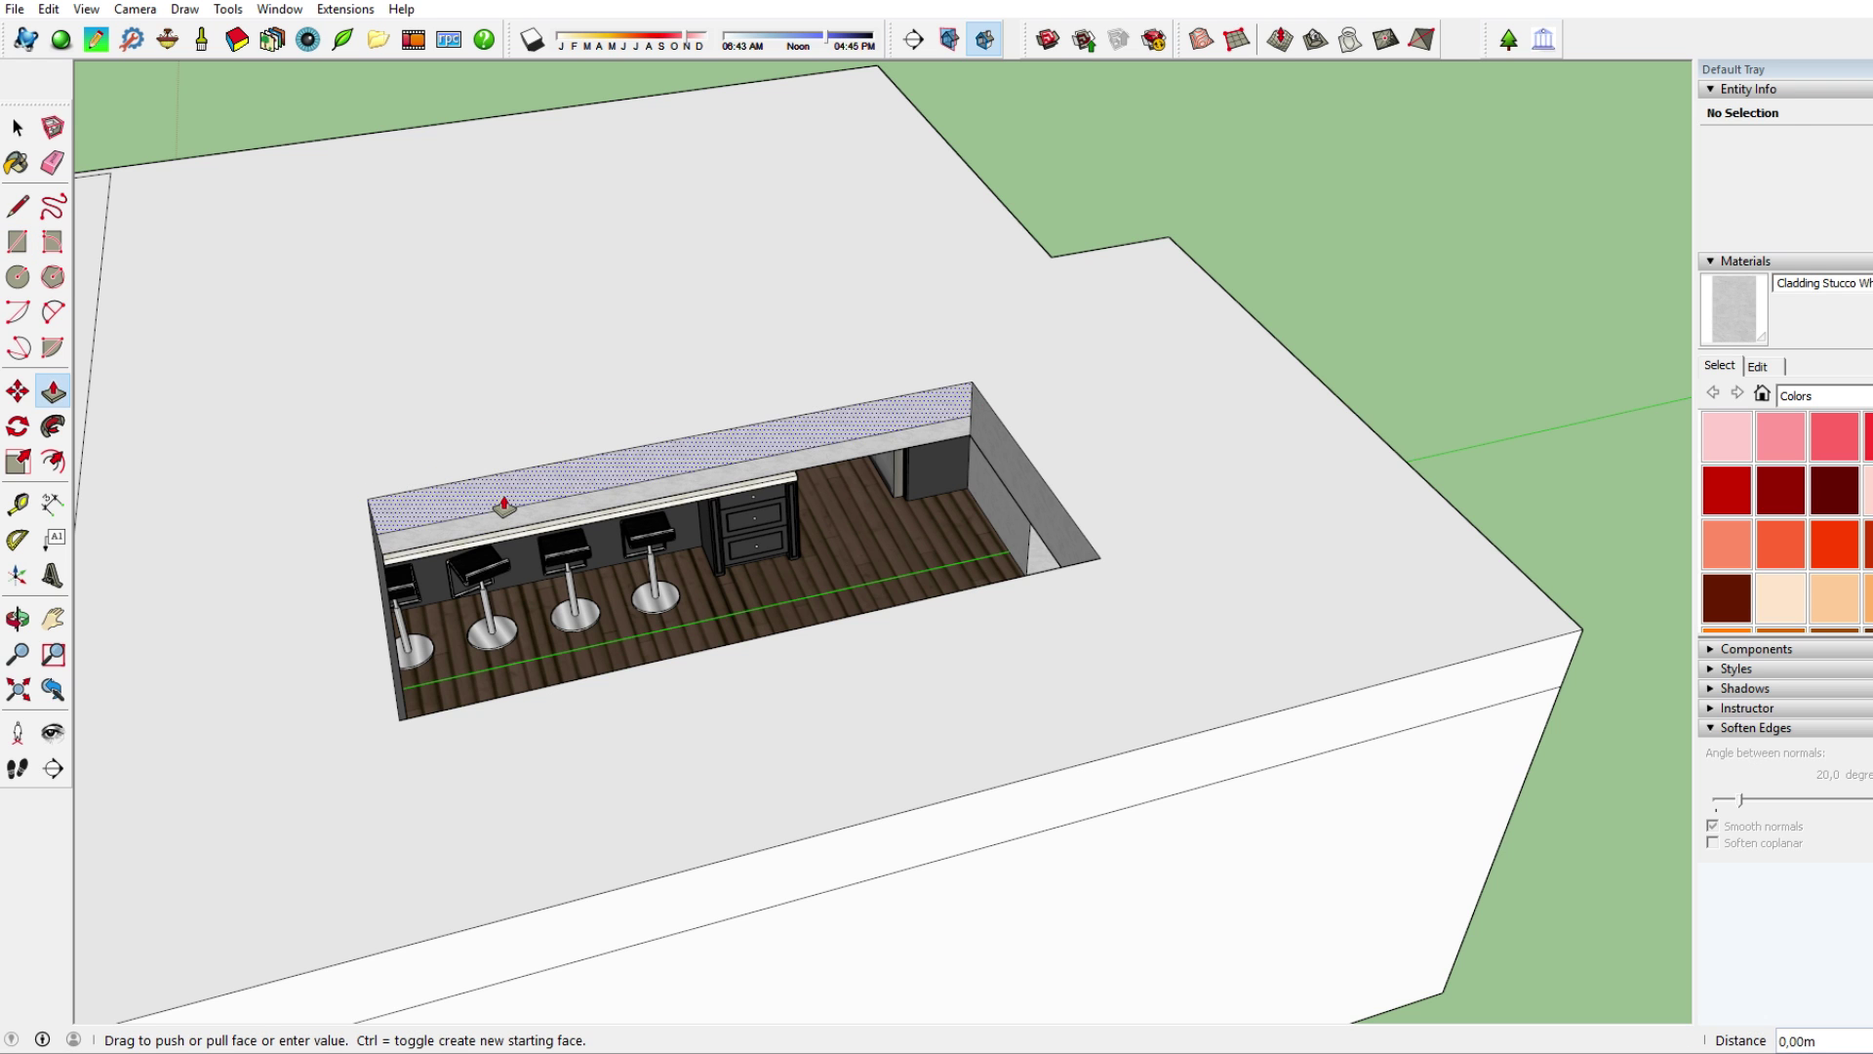
pyautogui.click(503, 480)
pyautogui.click(504, 481)
# - Orbit, zoom and pan to look down into the opening from the counter's other side
pyautogui.scroll(3, 543, 477)
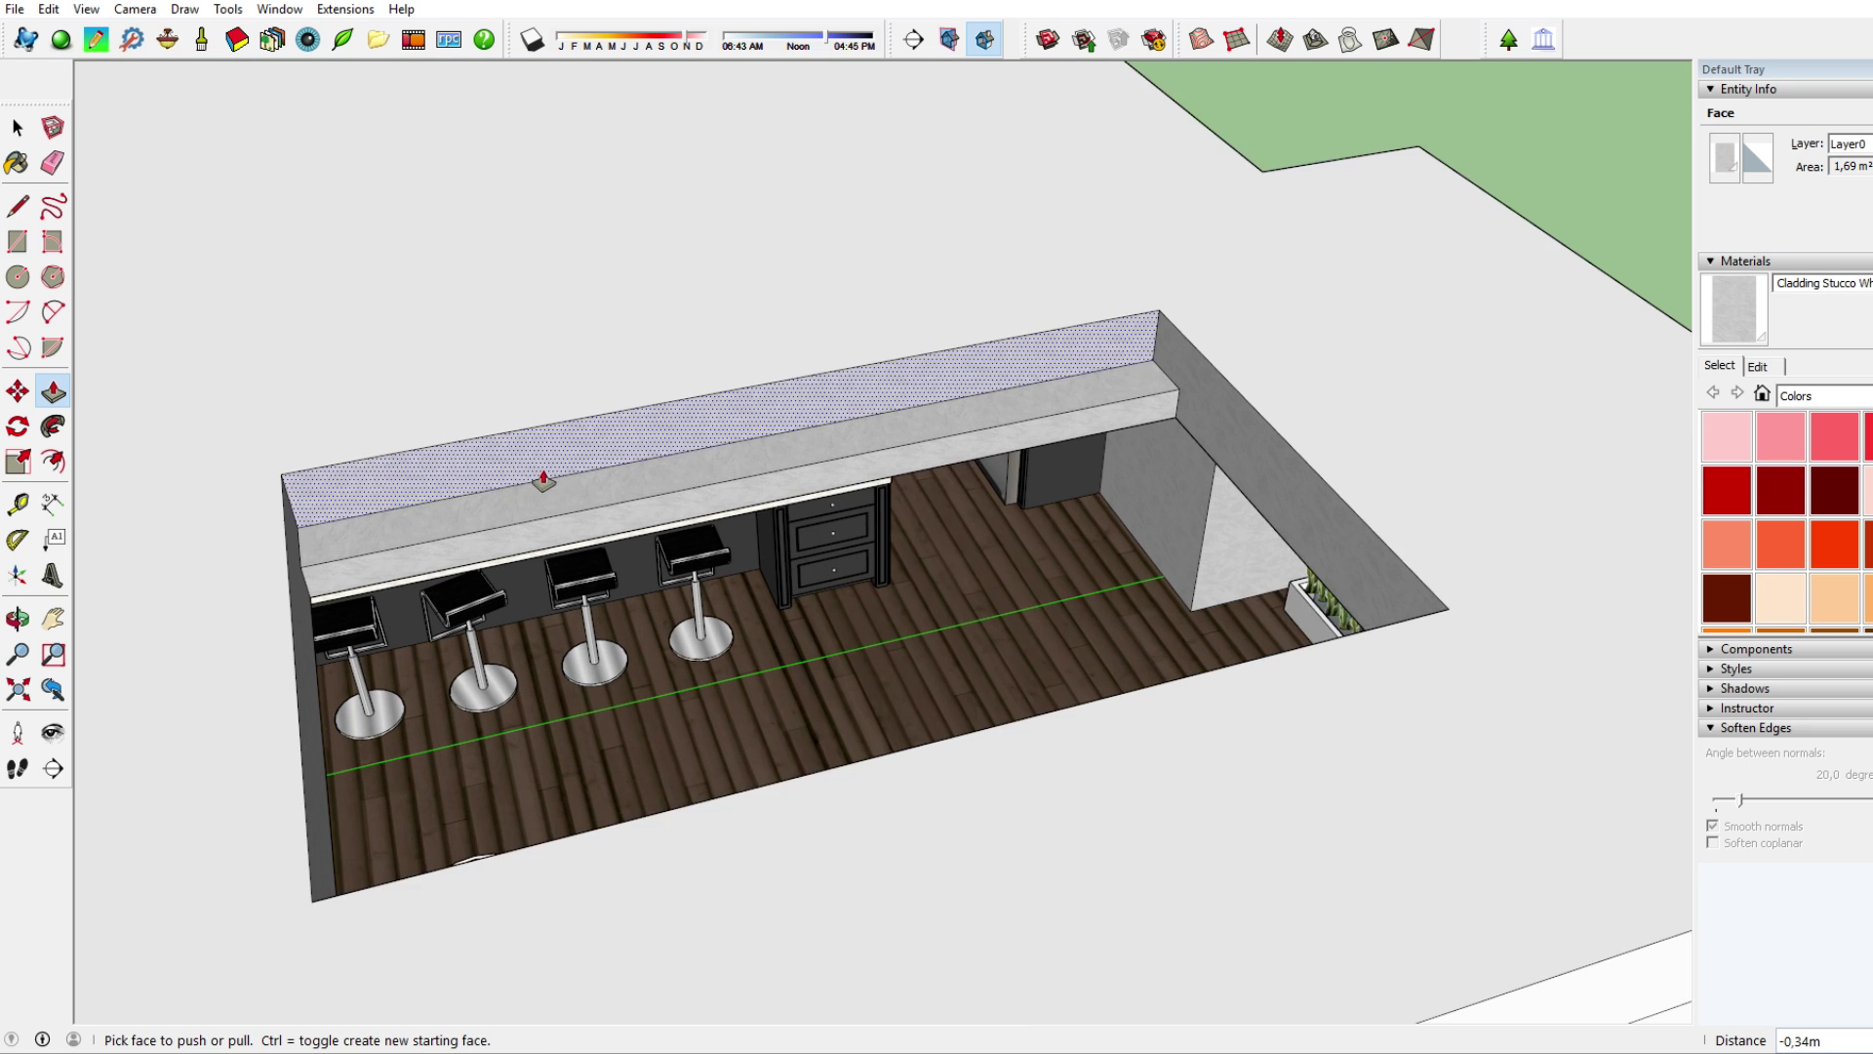
pyautogui.moveTo(544, 477); pyautogui.dragTo(1372, 167, button='middle')
pyautogui.scroll(3, 776, 652)
pyautogui.scroll(2, 810, 621)
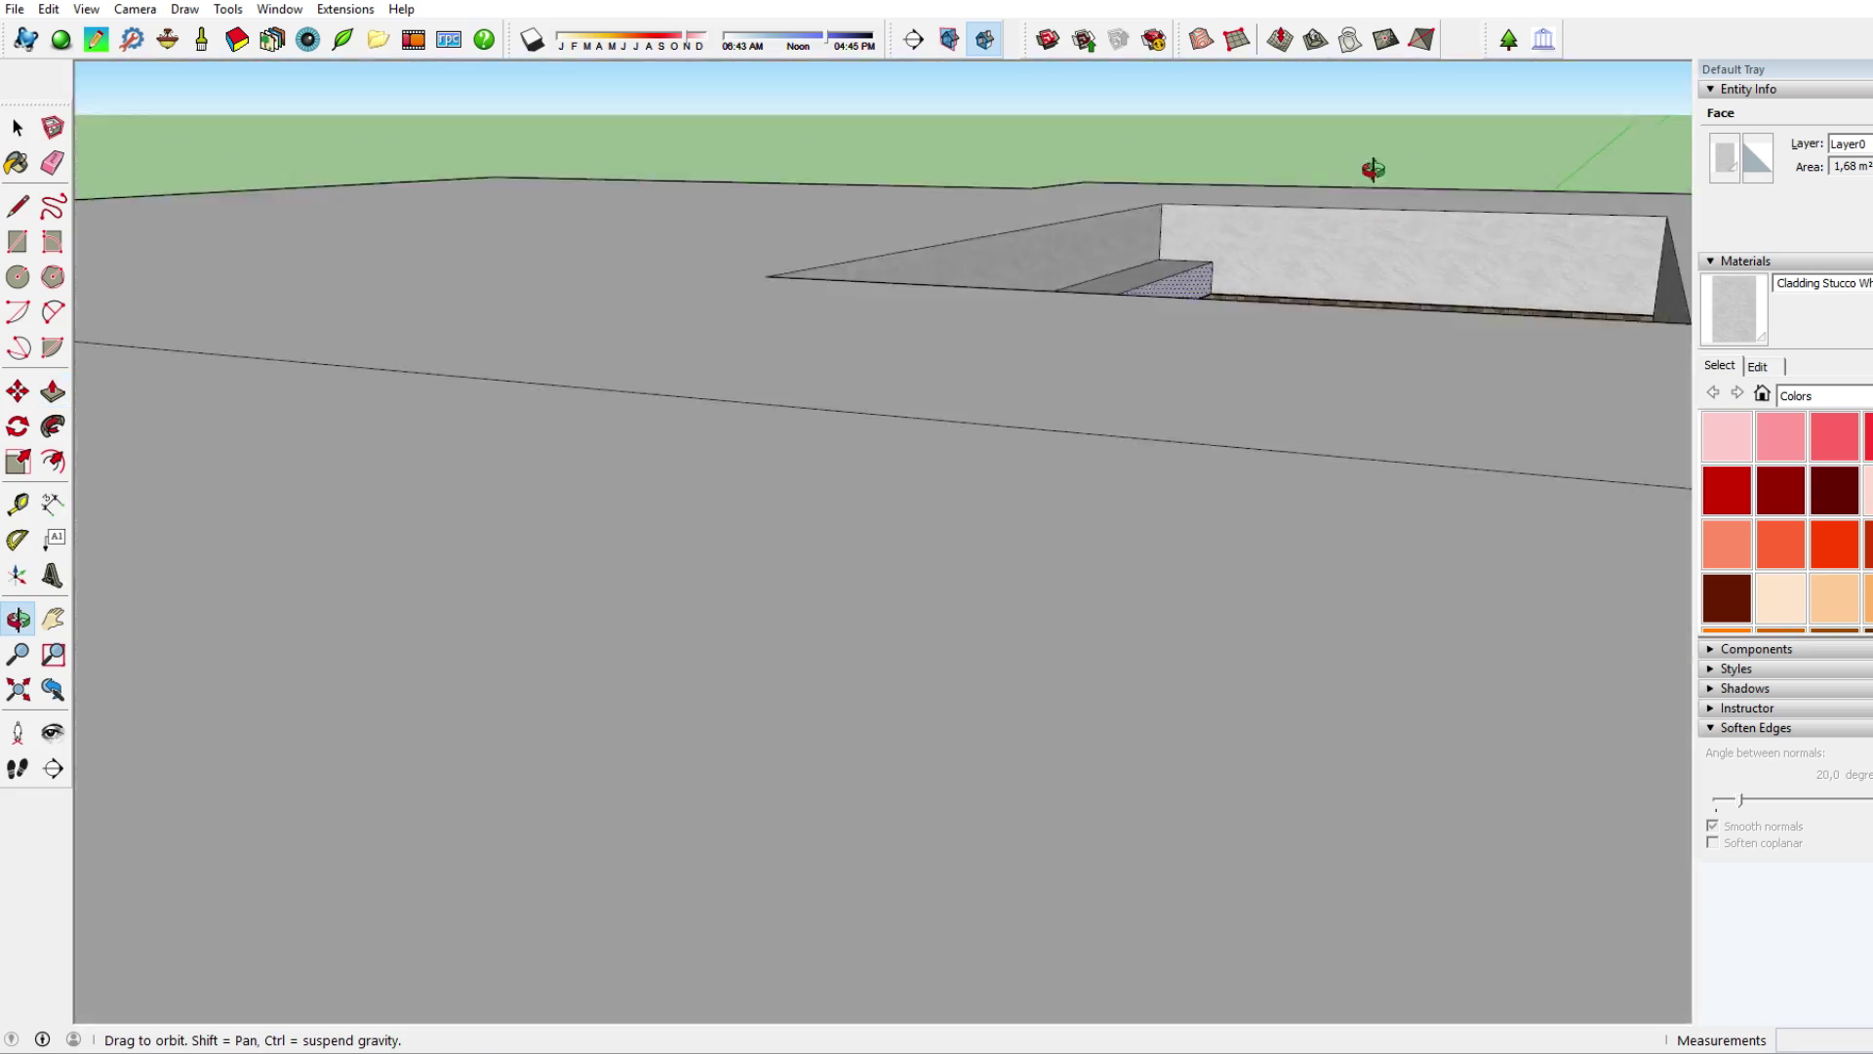
pyautogui.scroll(5, 1361, 166)
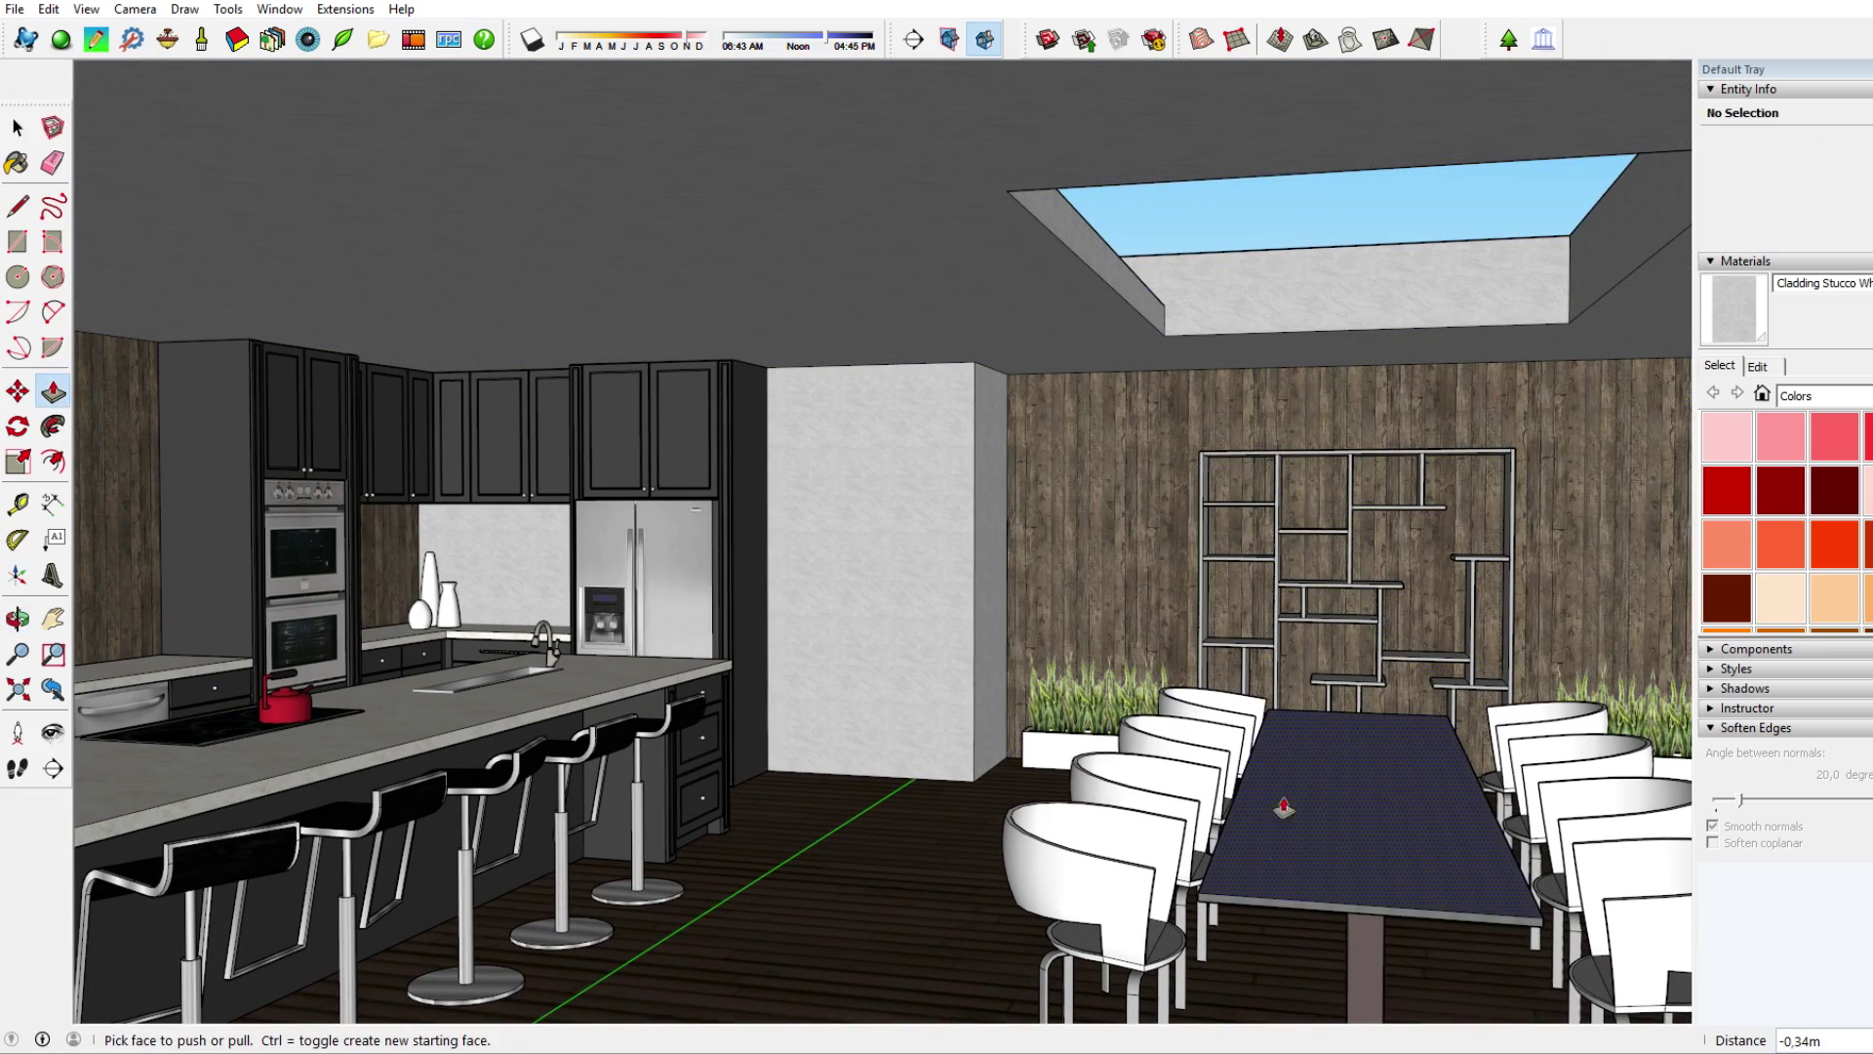
pyautogui.moveTo(1307, 506); pyautogui.dragTo(1034, 780, button='middle')
pyautogui.press('r')
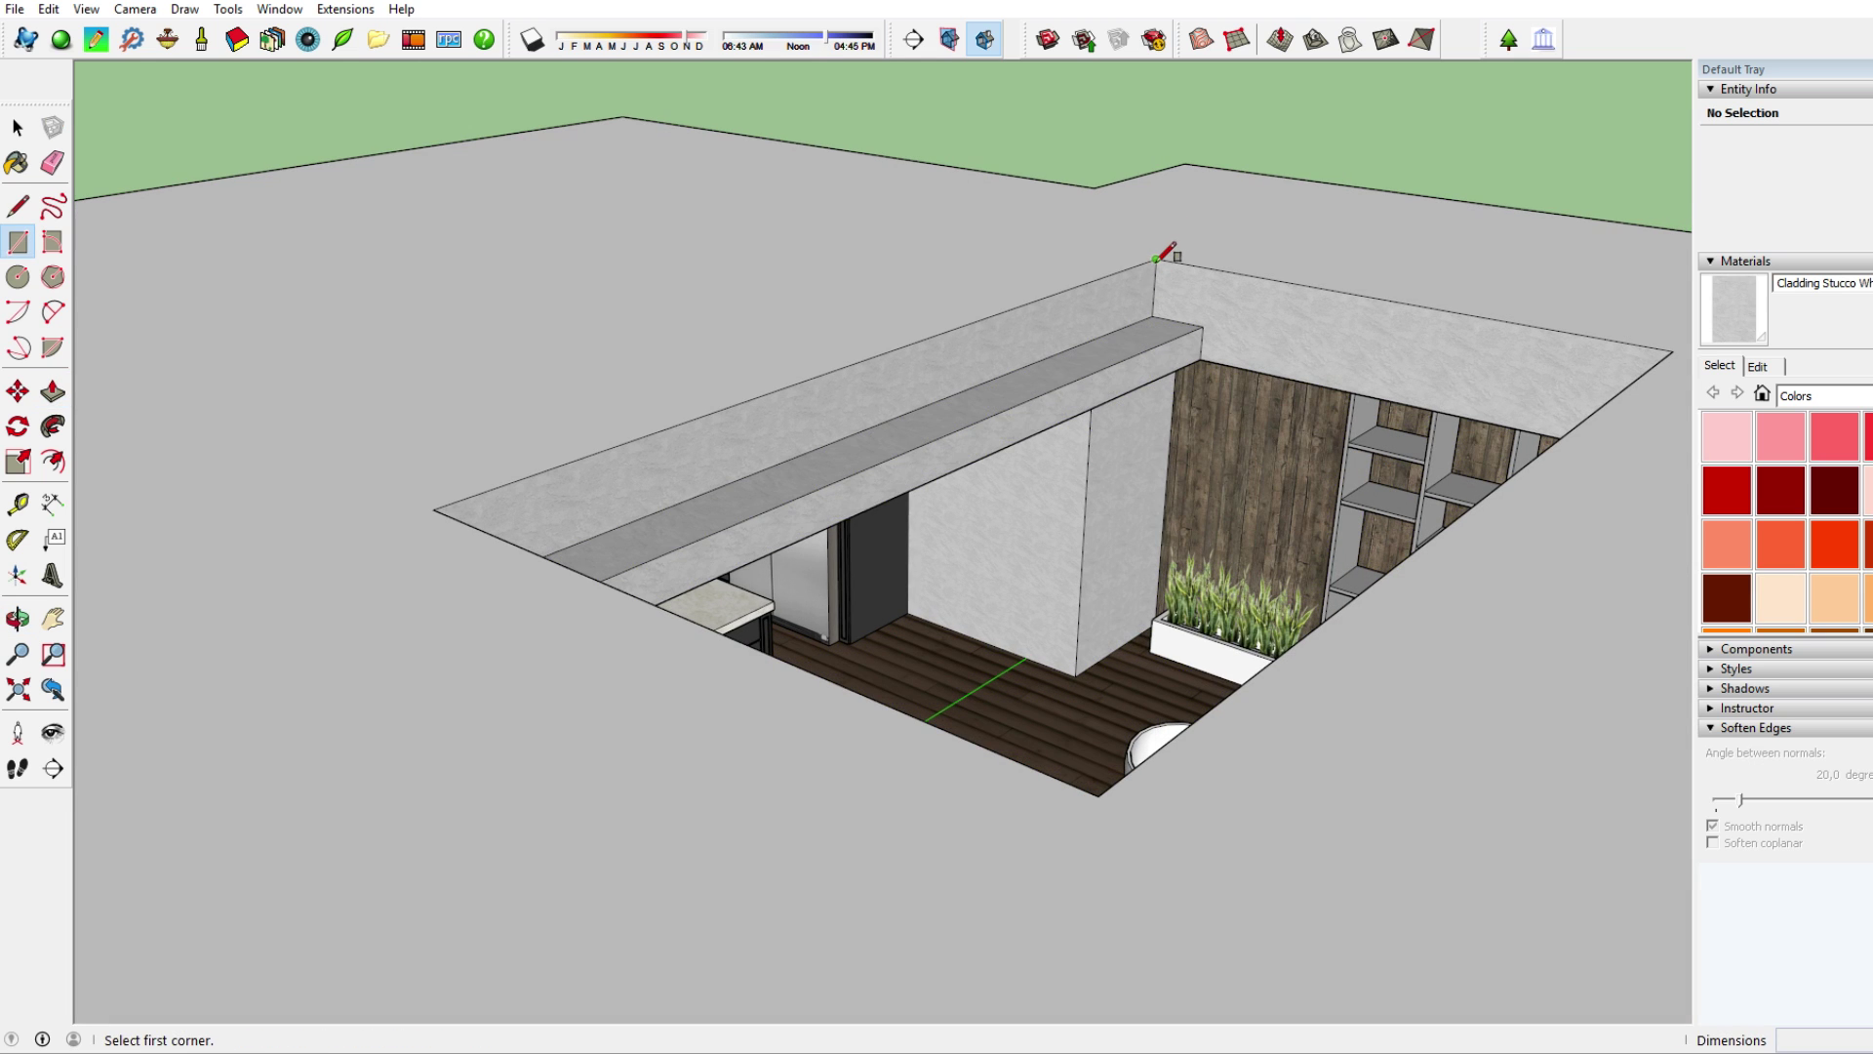
pyautogui.moveTo(1166, 257); pyautogui.dragTo(927, 308, button='middle')
pyautogui.moveTo(927, 308); pyautogui.dragTo(230, 264, button='middle')
pyautogui.keyDown('shift'); pyautogui.moveTo(364, 305); pyautogui.dragTo(719, 310, button='middle'); pyautogui.keyUp('shift')
# - Draw a rectangle along the top of the recess wall to start extending the ledge
pyautogui.press('Escape')
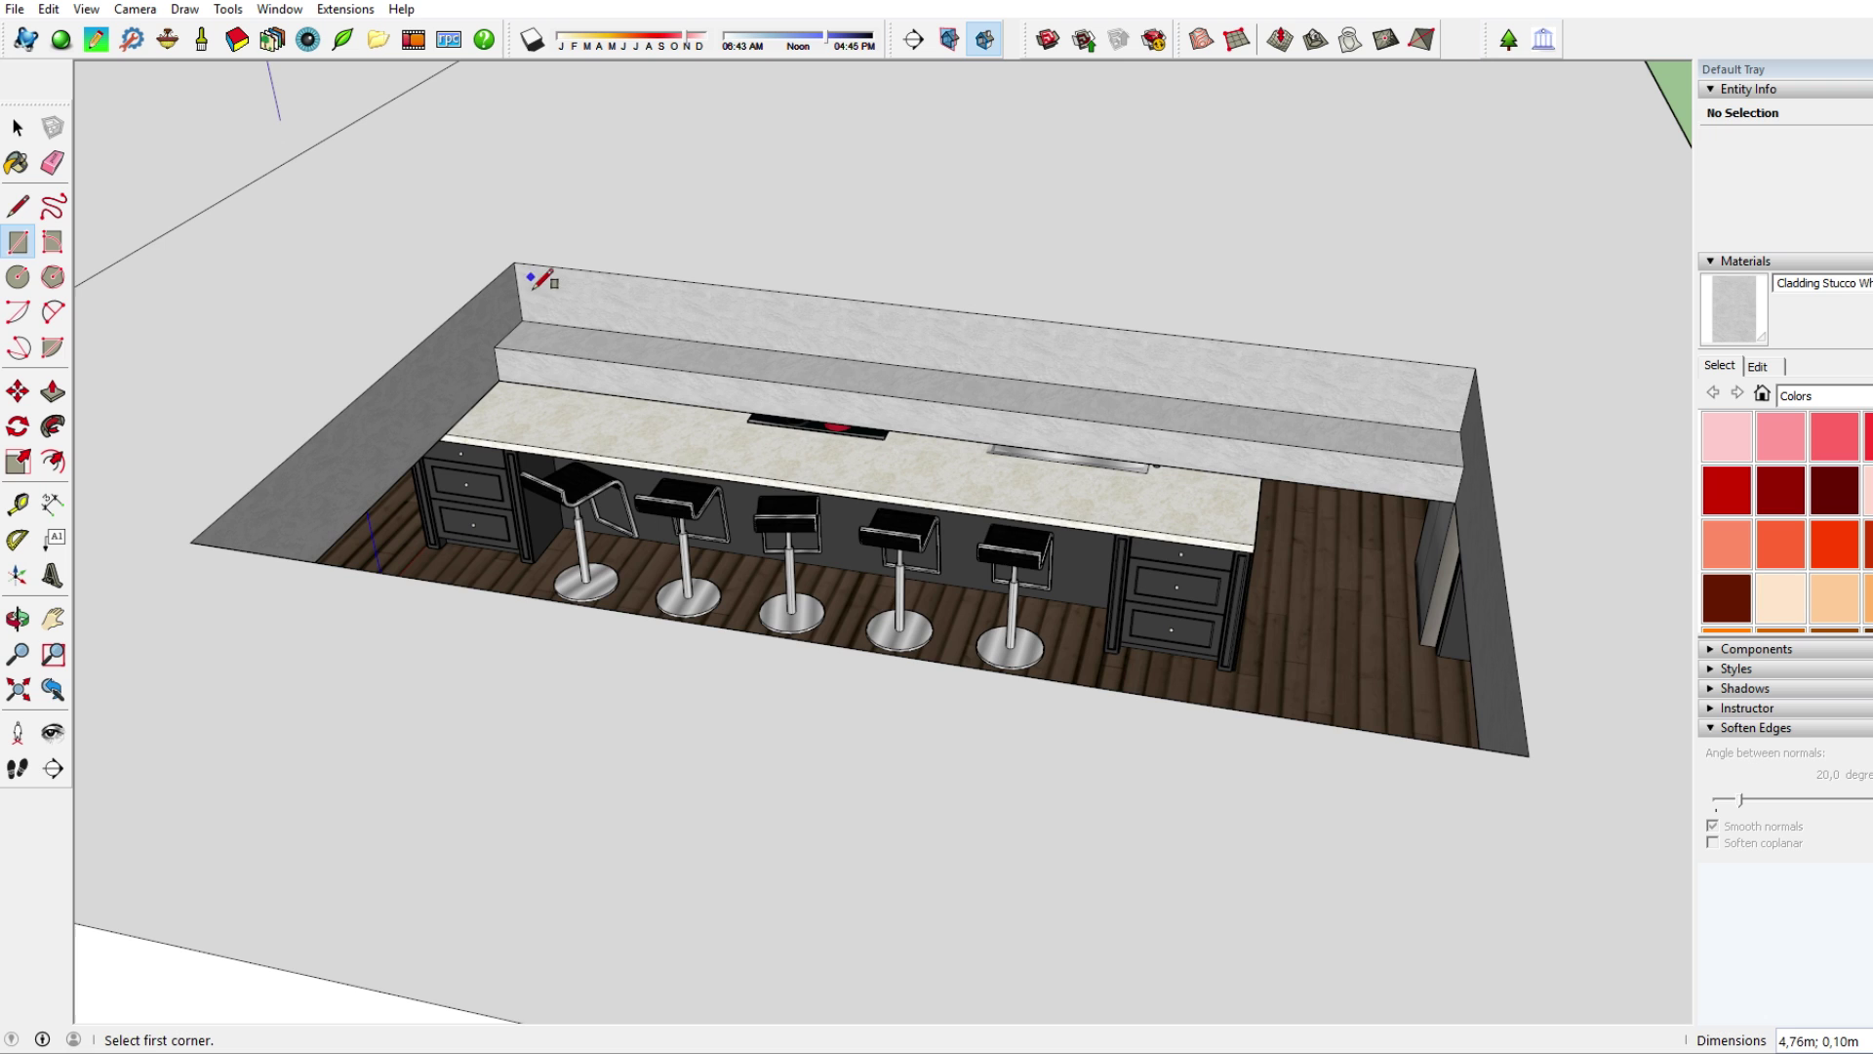
pyautogui.click(523, 321)
pyautogui.keyDown('shift'); pyautogui.moveTo(523, 321); pyautogui.dragTo(956, 267, button='middle'); pyautogui.keyUp('shift')
pyautogui.moveTo(956, 268); pyautogui.dragTo(426, 277, button='middle')
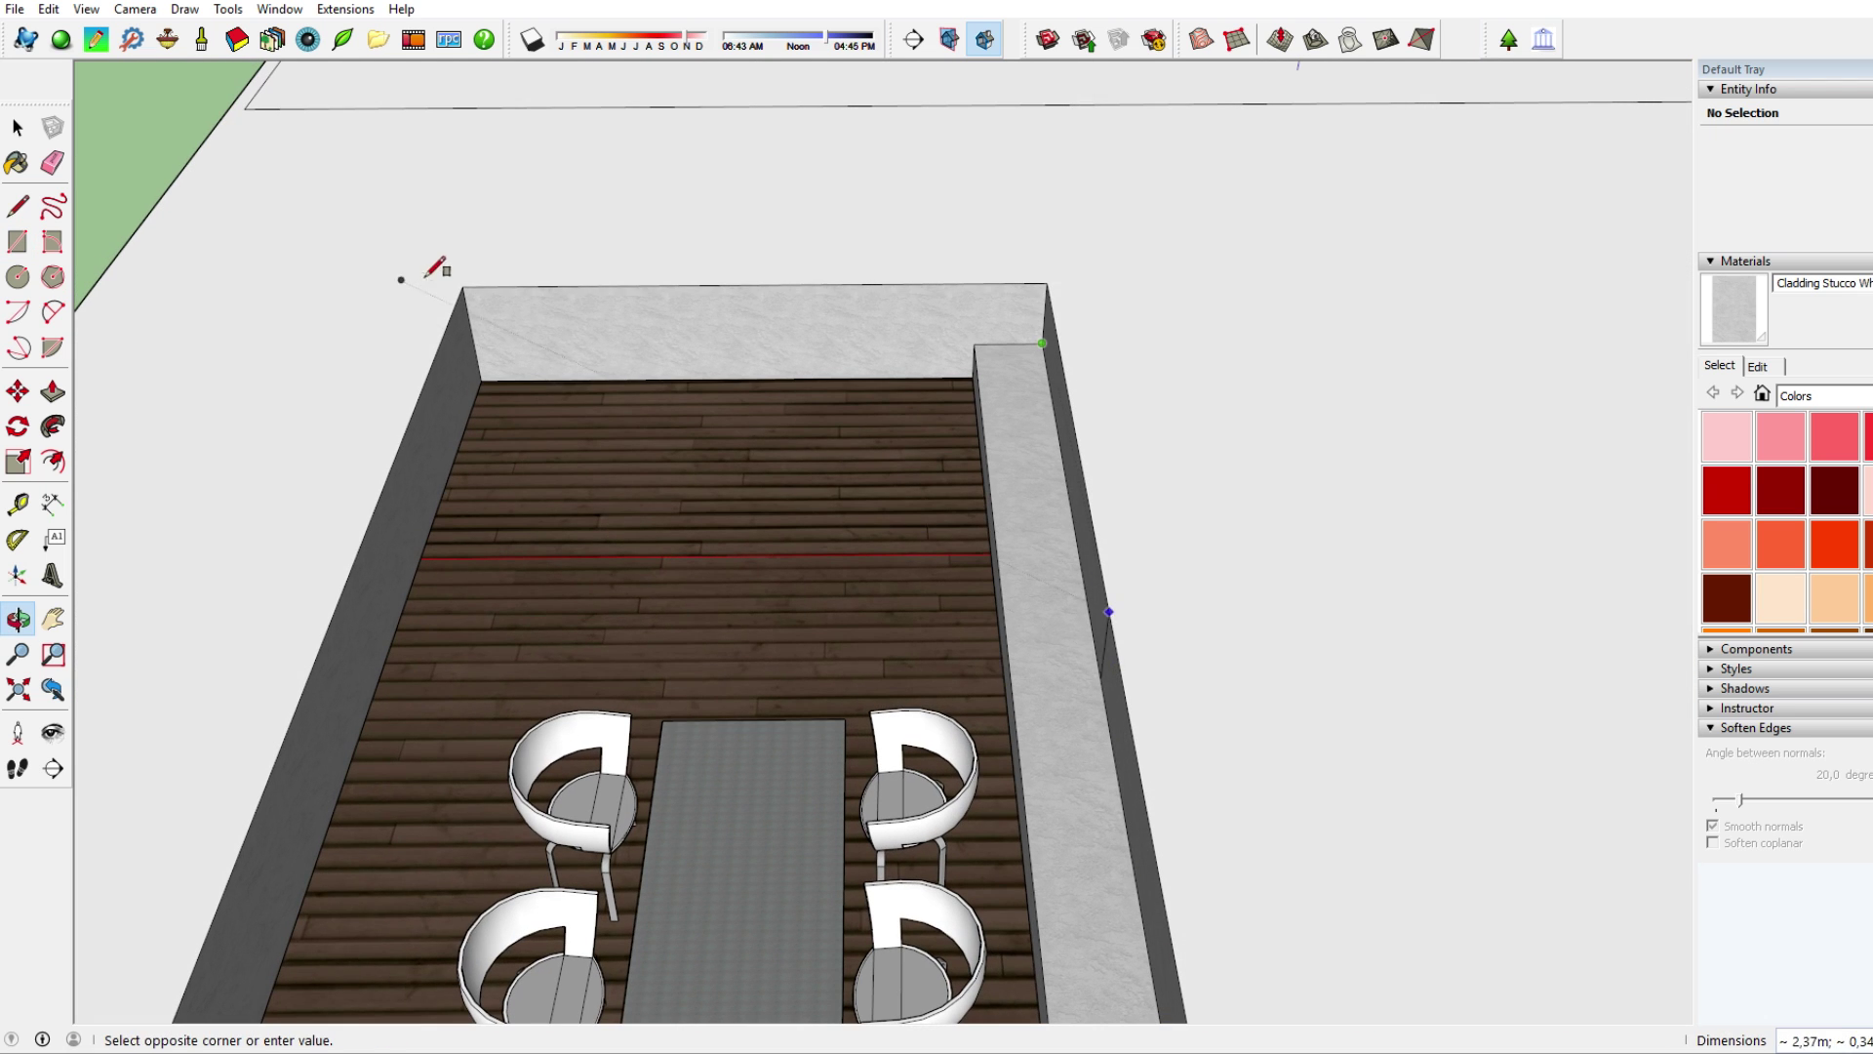
pyautogui.press('Escape')
pyautogui.click(463, 287)
pyautogui.press('Escape')
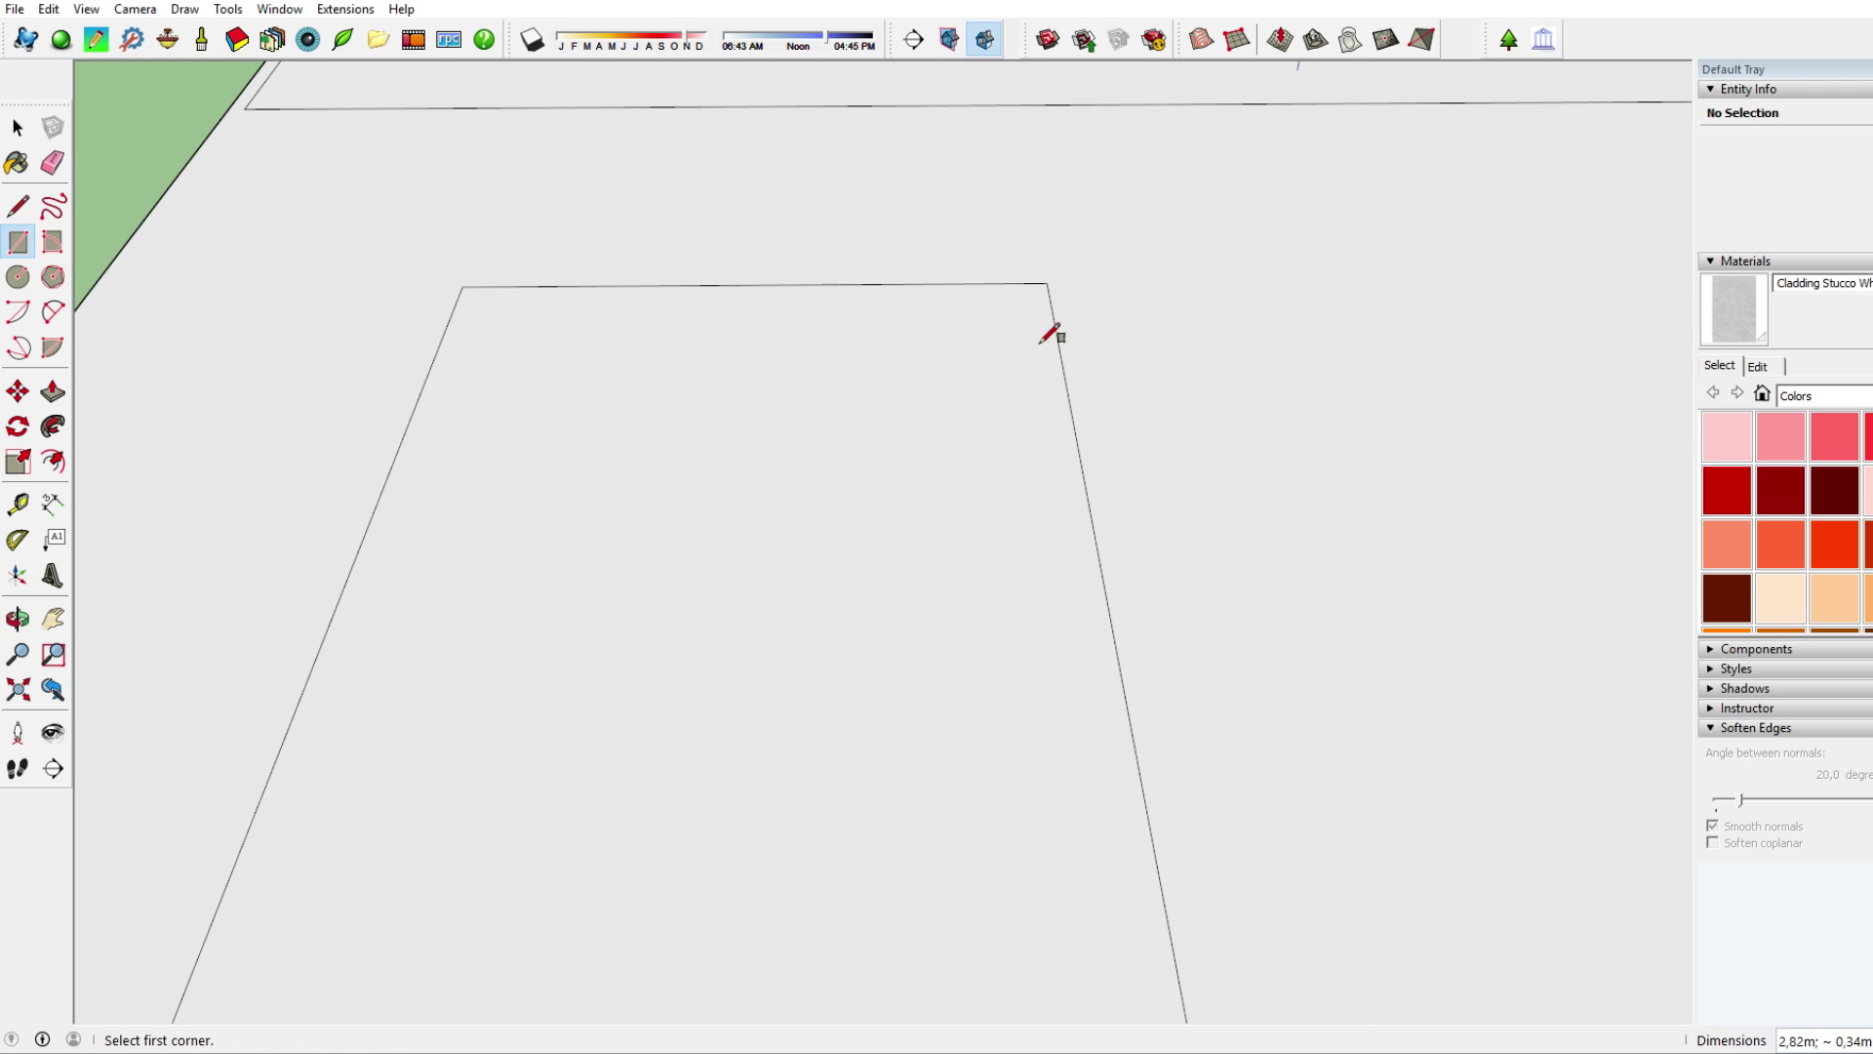
pyautogui.moveTo(1049, 326)
pyautogui.keyDown('shift'); pyautogui.mouseDown(button='middle')
pyautogui.moveTo(1175, 293)
pyautogui.moveTo(1234, 322)
pyautogui.moveTo(915, 309)
pyautogui.moveTo(682, 248)
pyautogui.mouseUp(button='middle'); pyautogui.keyUp('shift')
pyautogui.click(1169, 293)
pyautogui.press('Escape')
pyautogui.click(1168, 277)
pyautogui.click(1196, 337)
# - Draw another rectangle at the ledge end to continue the shelf
pyautogui.press('p')
pyautogui.press('r')
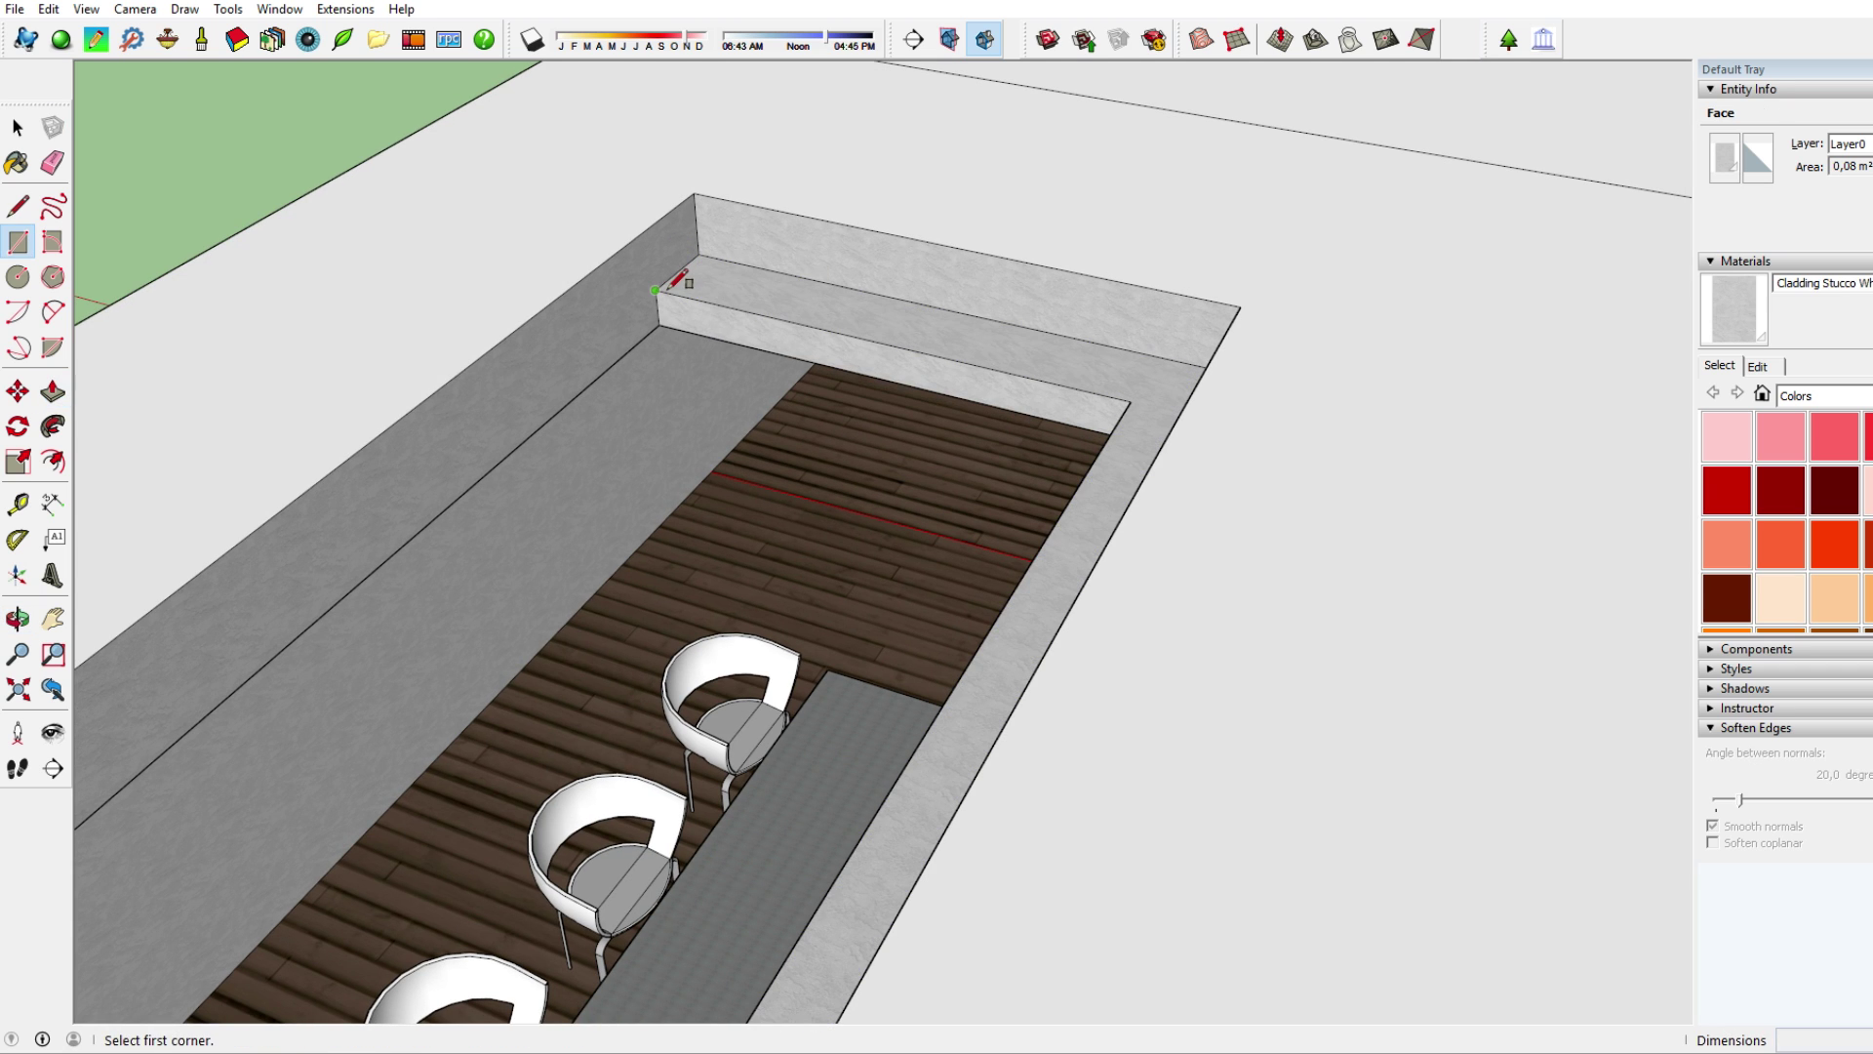
pyautogui.click(655, 290)
pyautogui.click(725, 320)
pyautogui.press('p')
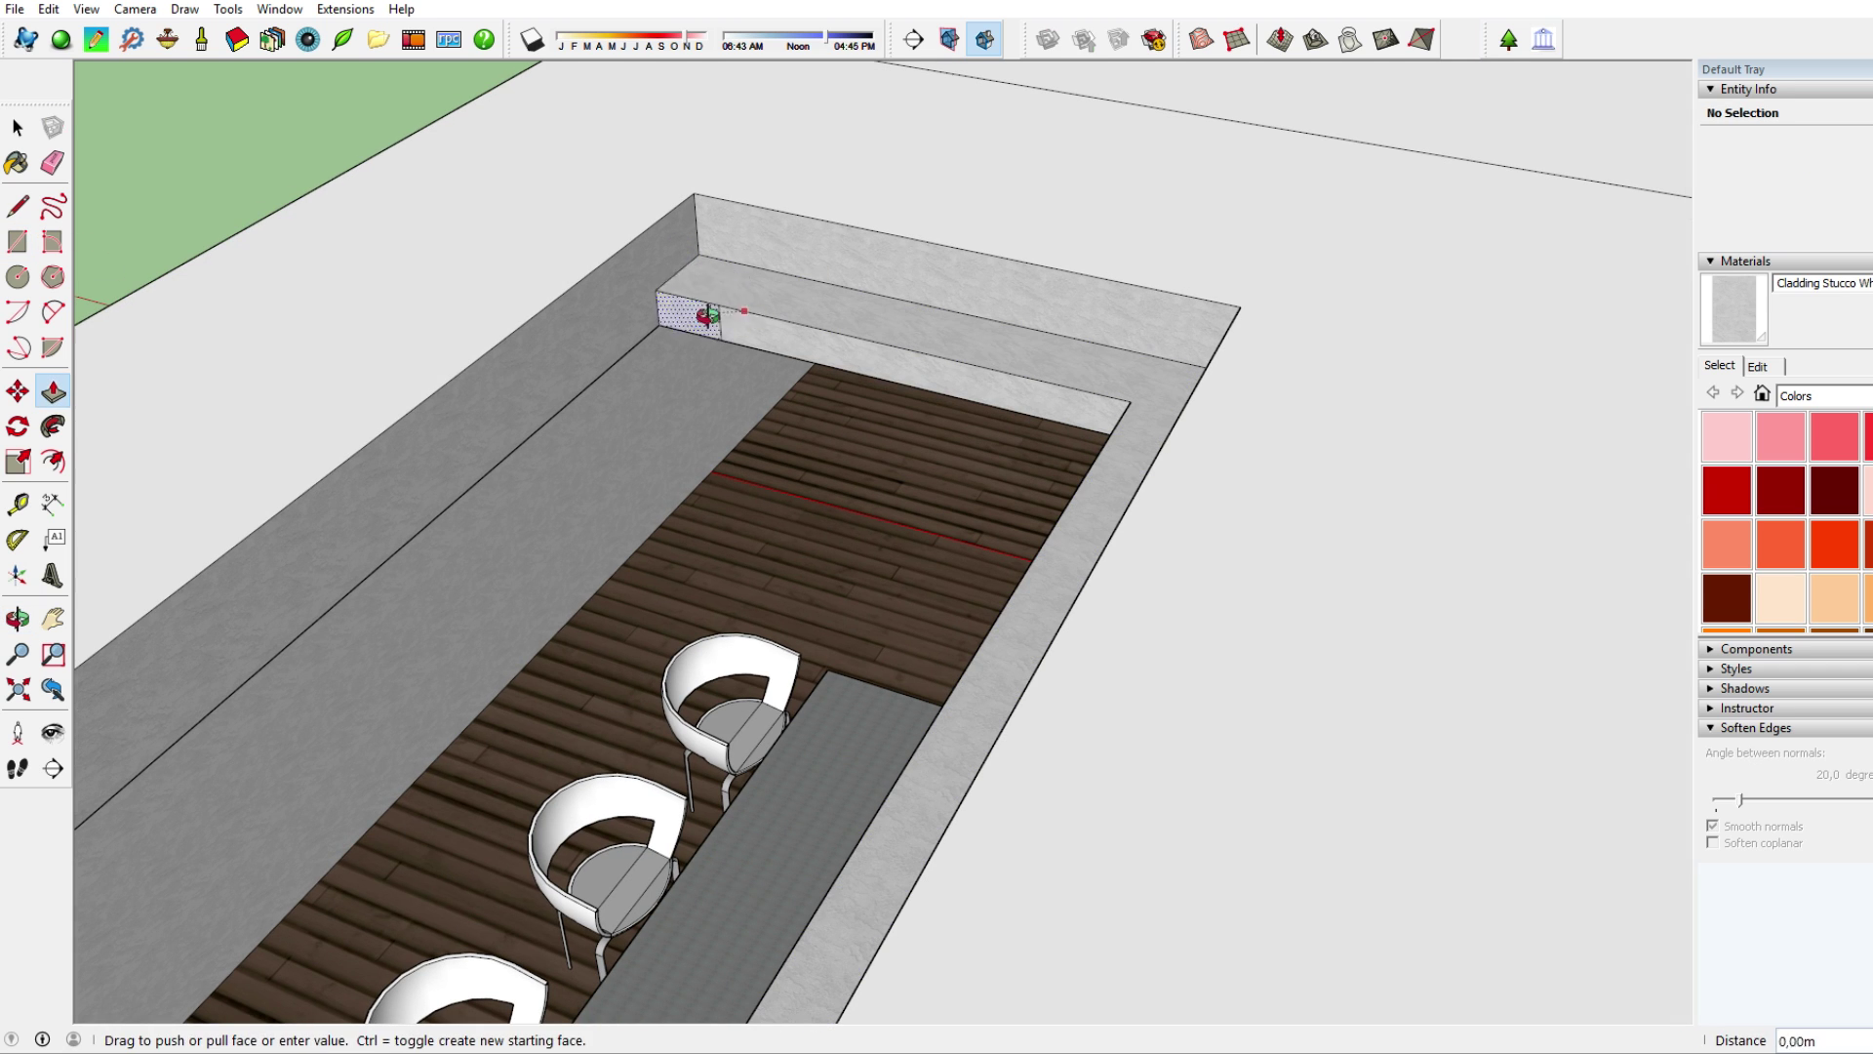
# - Add a rectangle along the remaining wall and raise it to close the ledge ring around the opening
pyautogui.moveTo(712, 314); pyautogui.dragTo(430, 289, button='middle')
pyautogui.press('r')
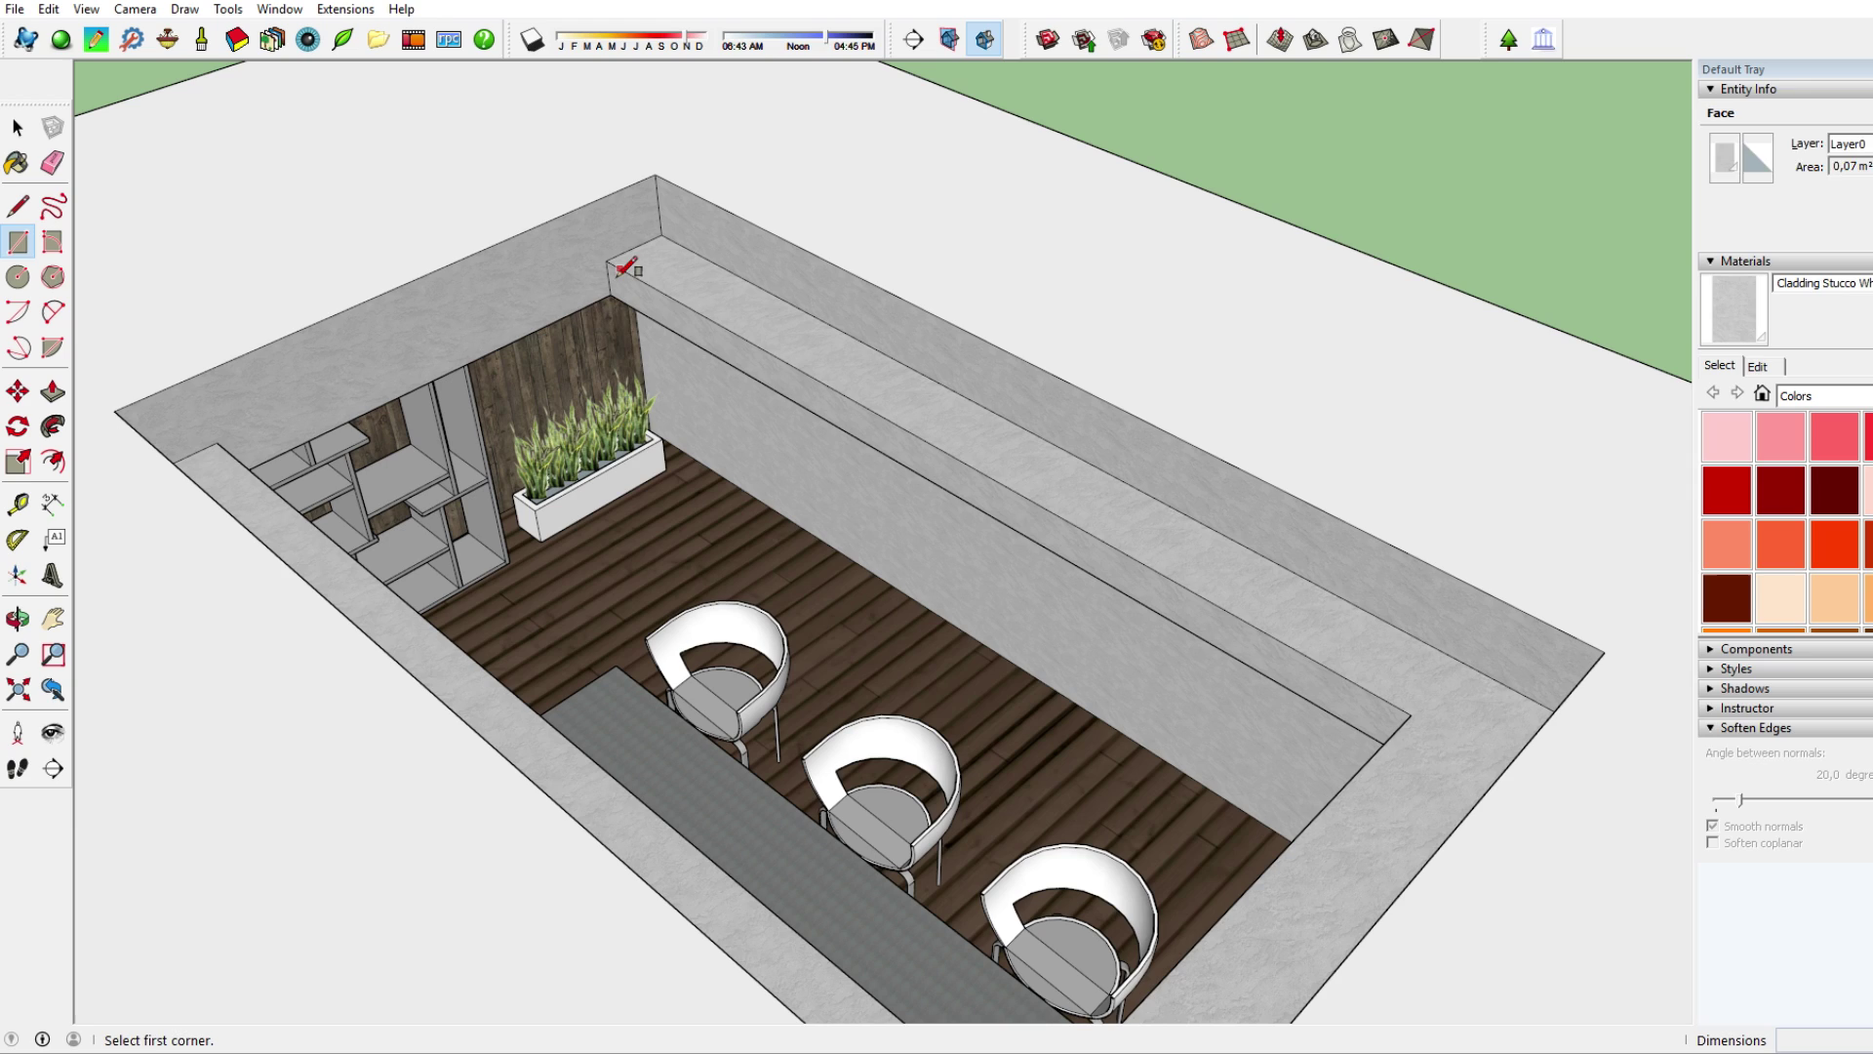
pyautogui.click(606, 262)
pyautogui.click(656, 322)
pyautogui.press('p')
pyautogui.click(636, 300)
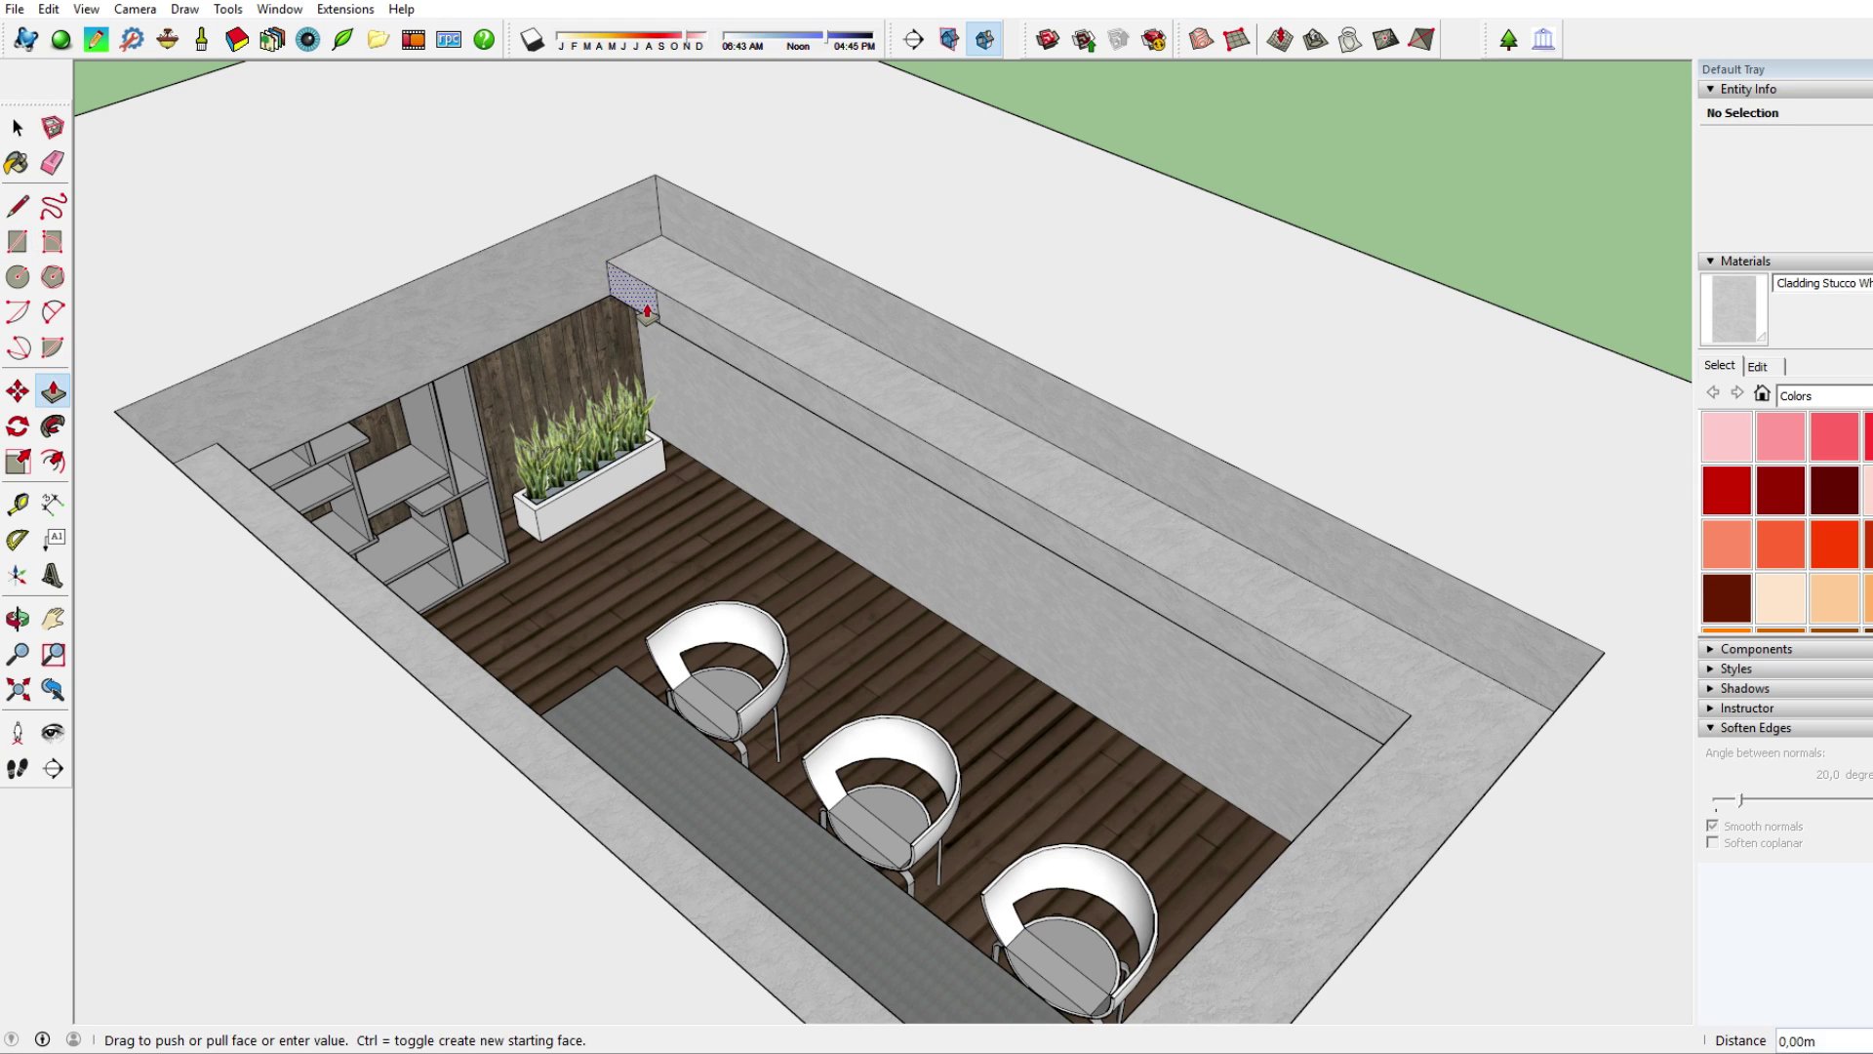
pyautogui.moveTo(465, 378); pyautogui.dragTo(54, 385, button='middle')
pyautogui.moveTo(546, 293); pyautogui.dragTo(586, 293, button='middle')
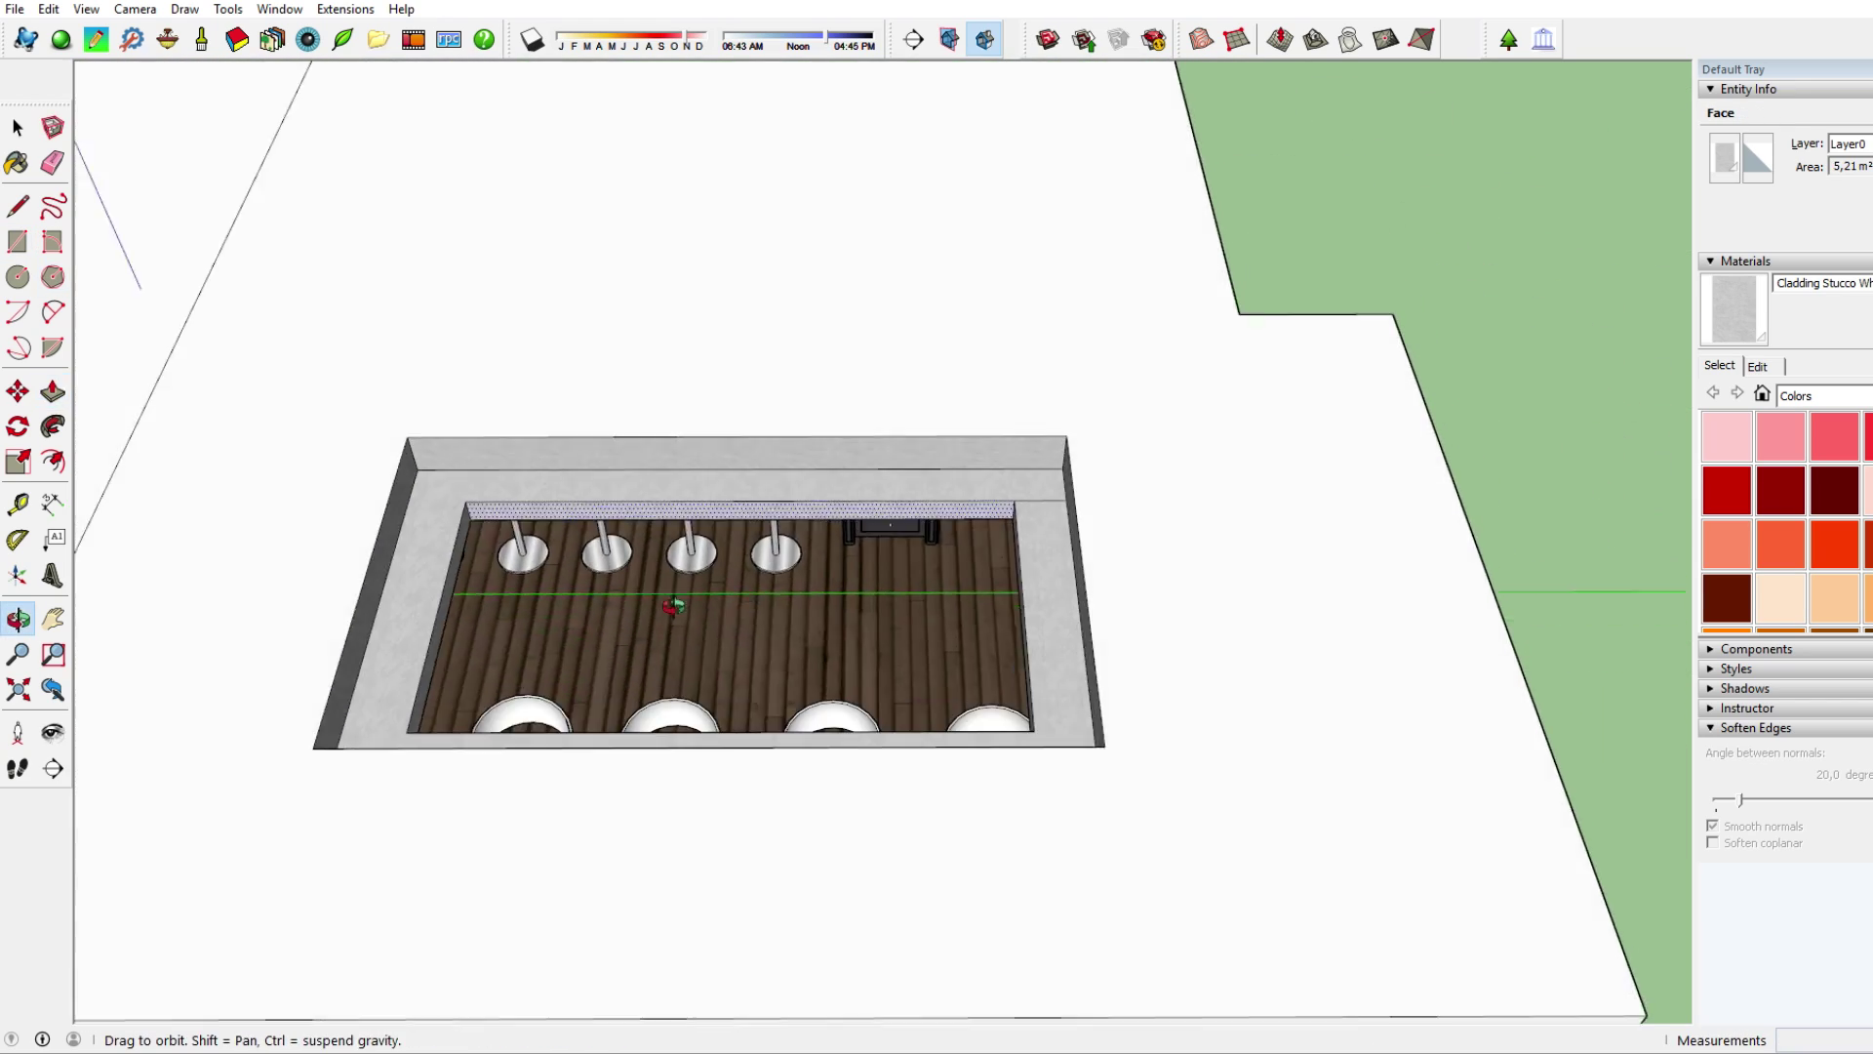
pyautogui.moveTo(531, 280); pyautogui.dragTo(532, 84, button='middle')
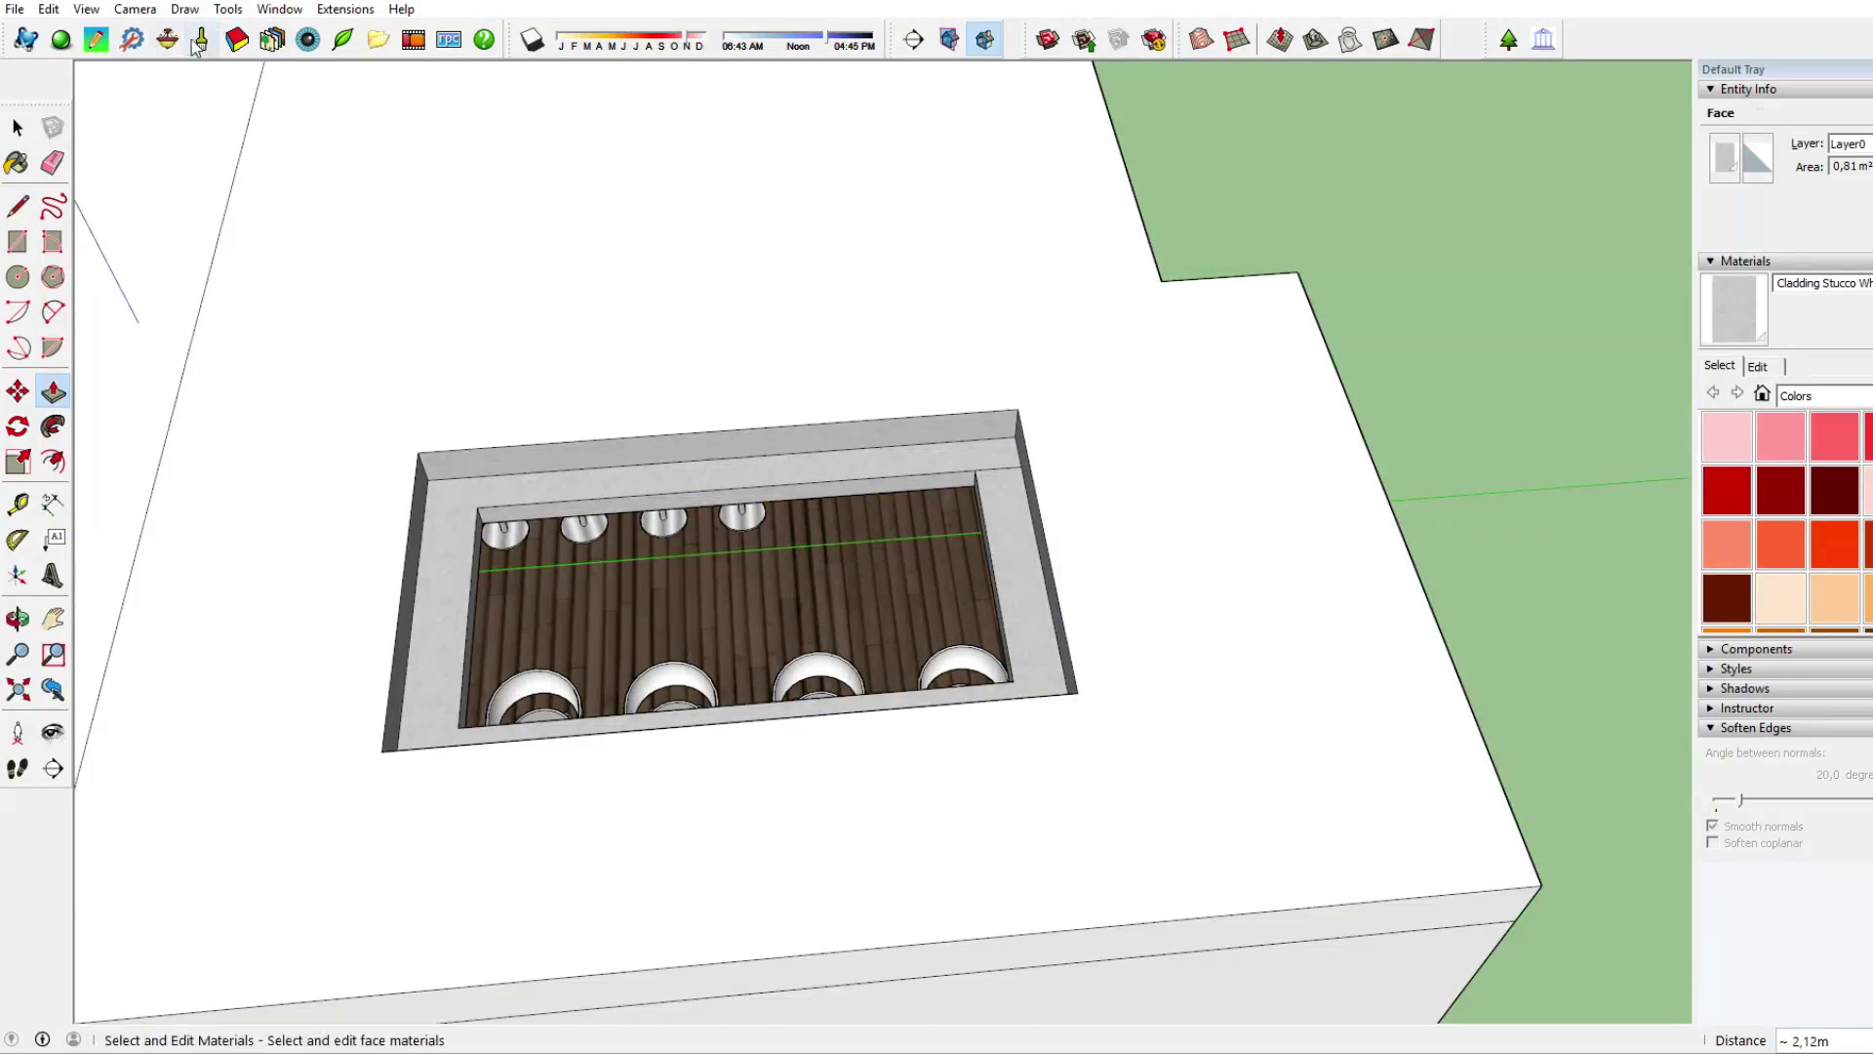
# - Open the Render Ready spotlight settings (30° beam, 1,150 lumens warm fluorescent) and start placing spotlights
pyautogui.press('o')
pyautogui.moveTo(554, 232); pyautogui.dragTo(401, 159, button='middle')
pyautogui.click(168, 39)
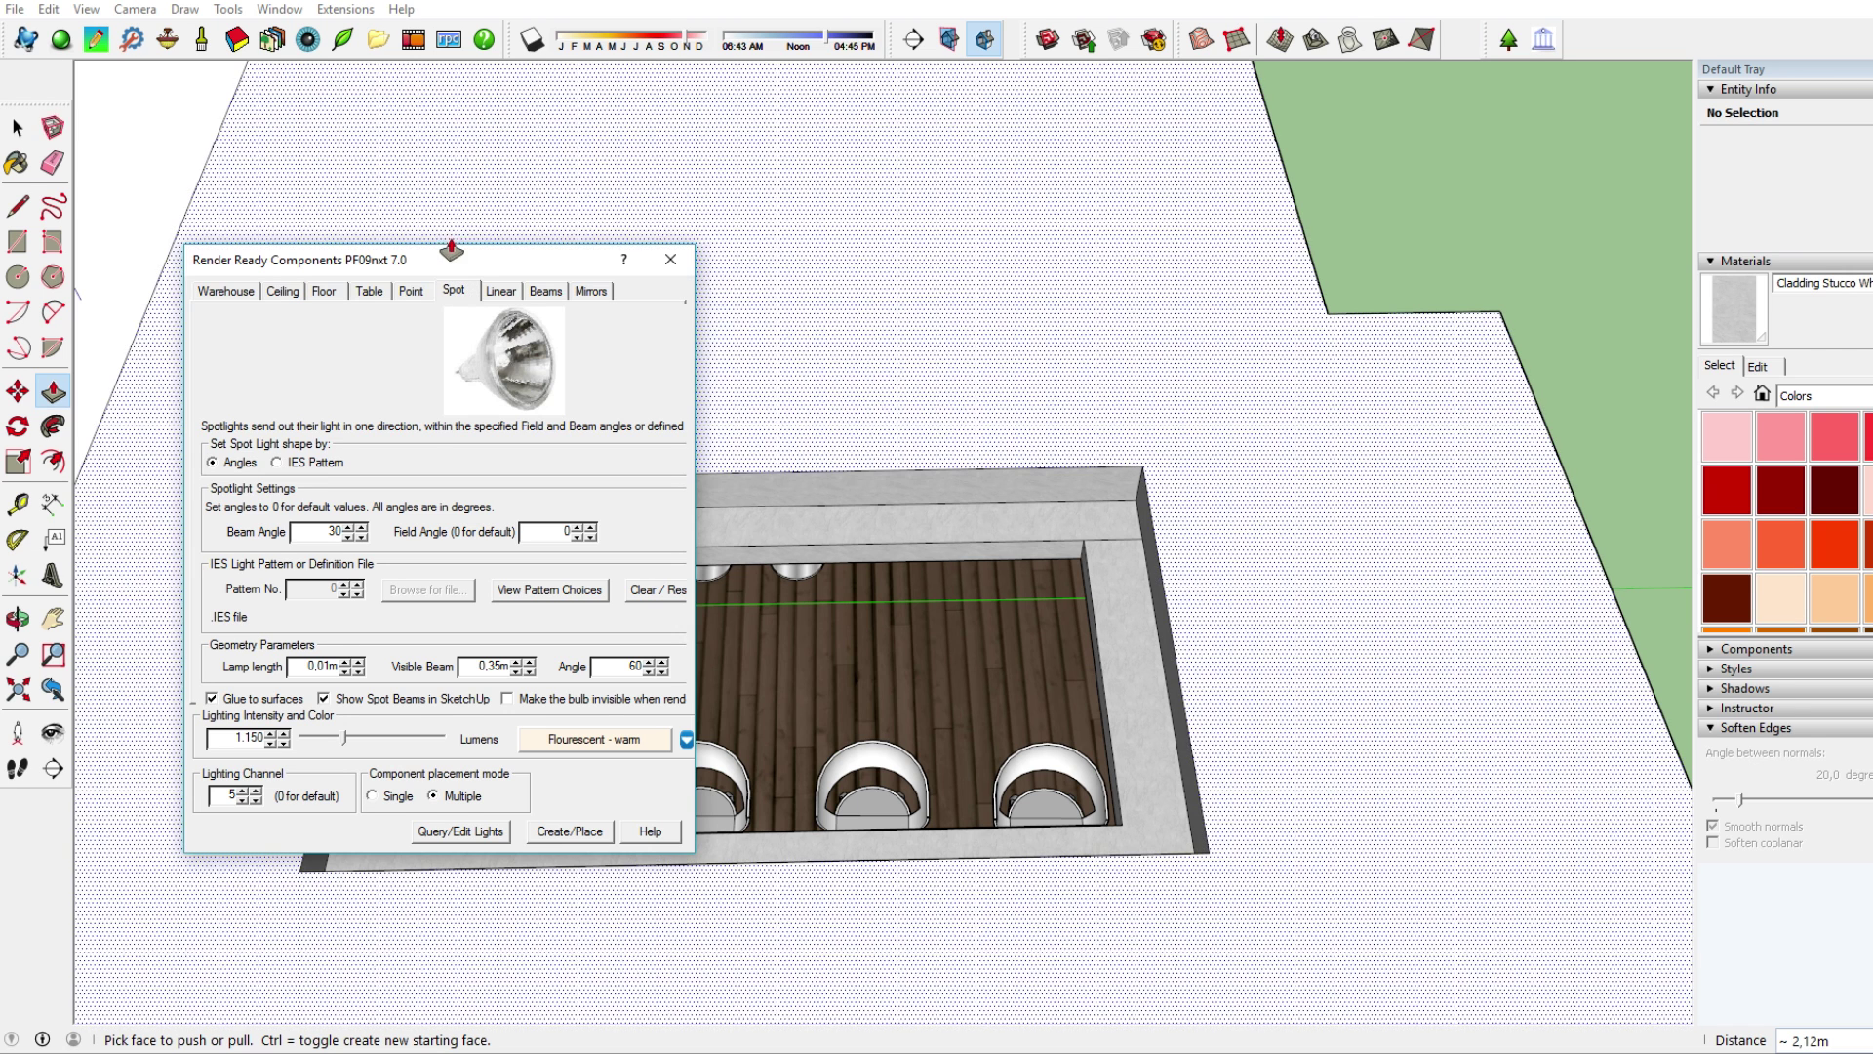
pyautogui.moveTo(452, 250); pyautogui.dragTo(401, 138)
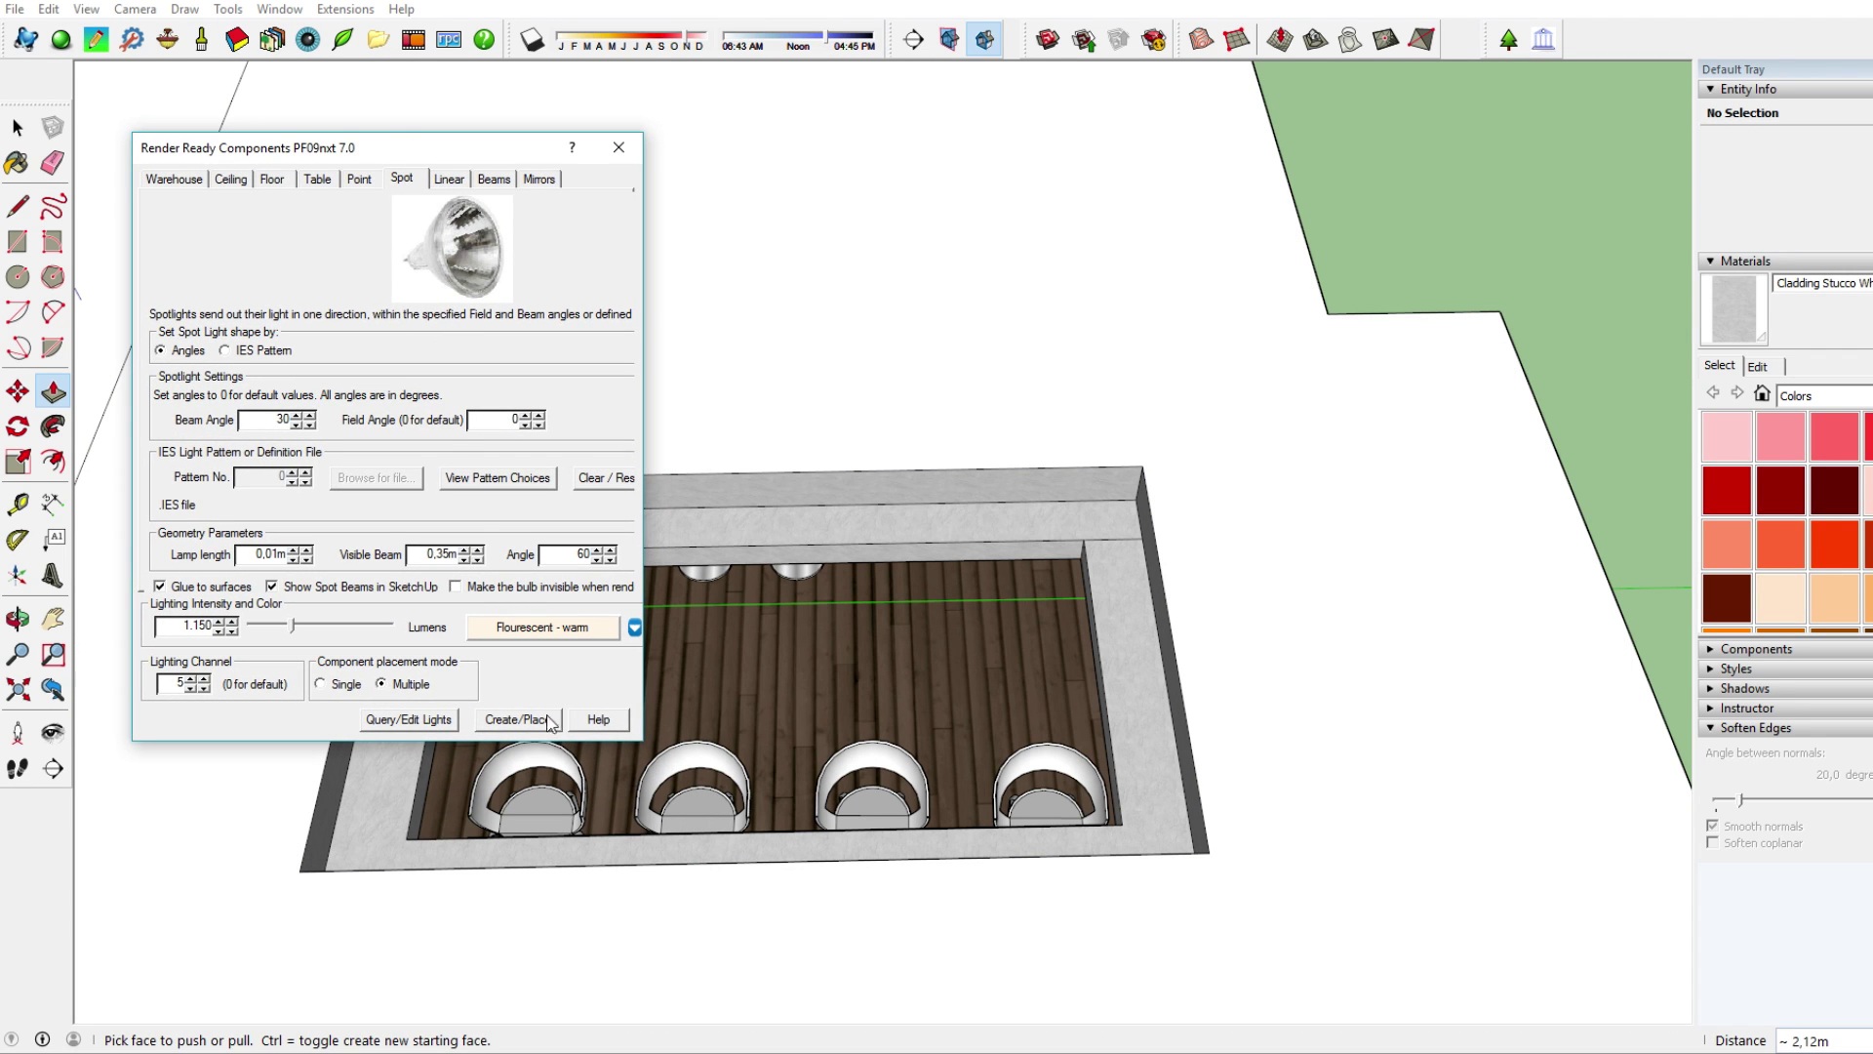
pyautogui.click(517, 719)
pyautogui.scroll(3, 1093, 507)
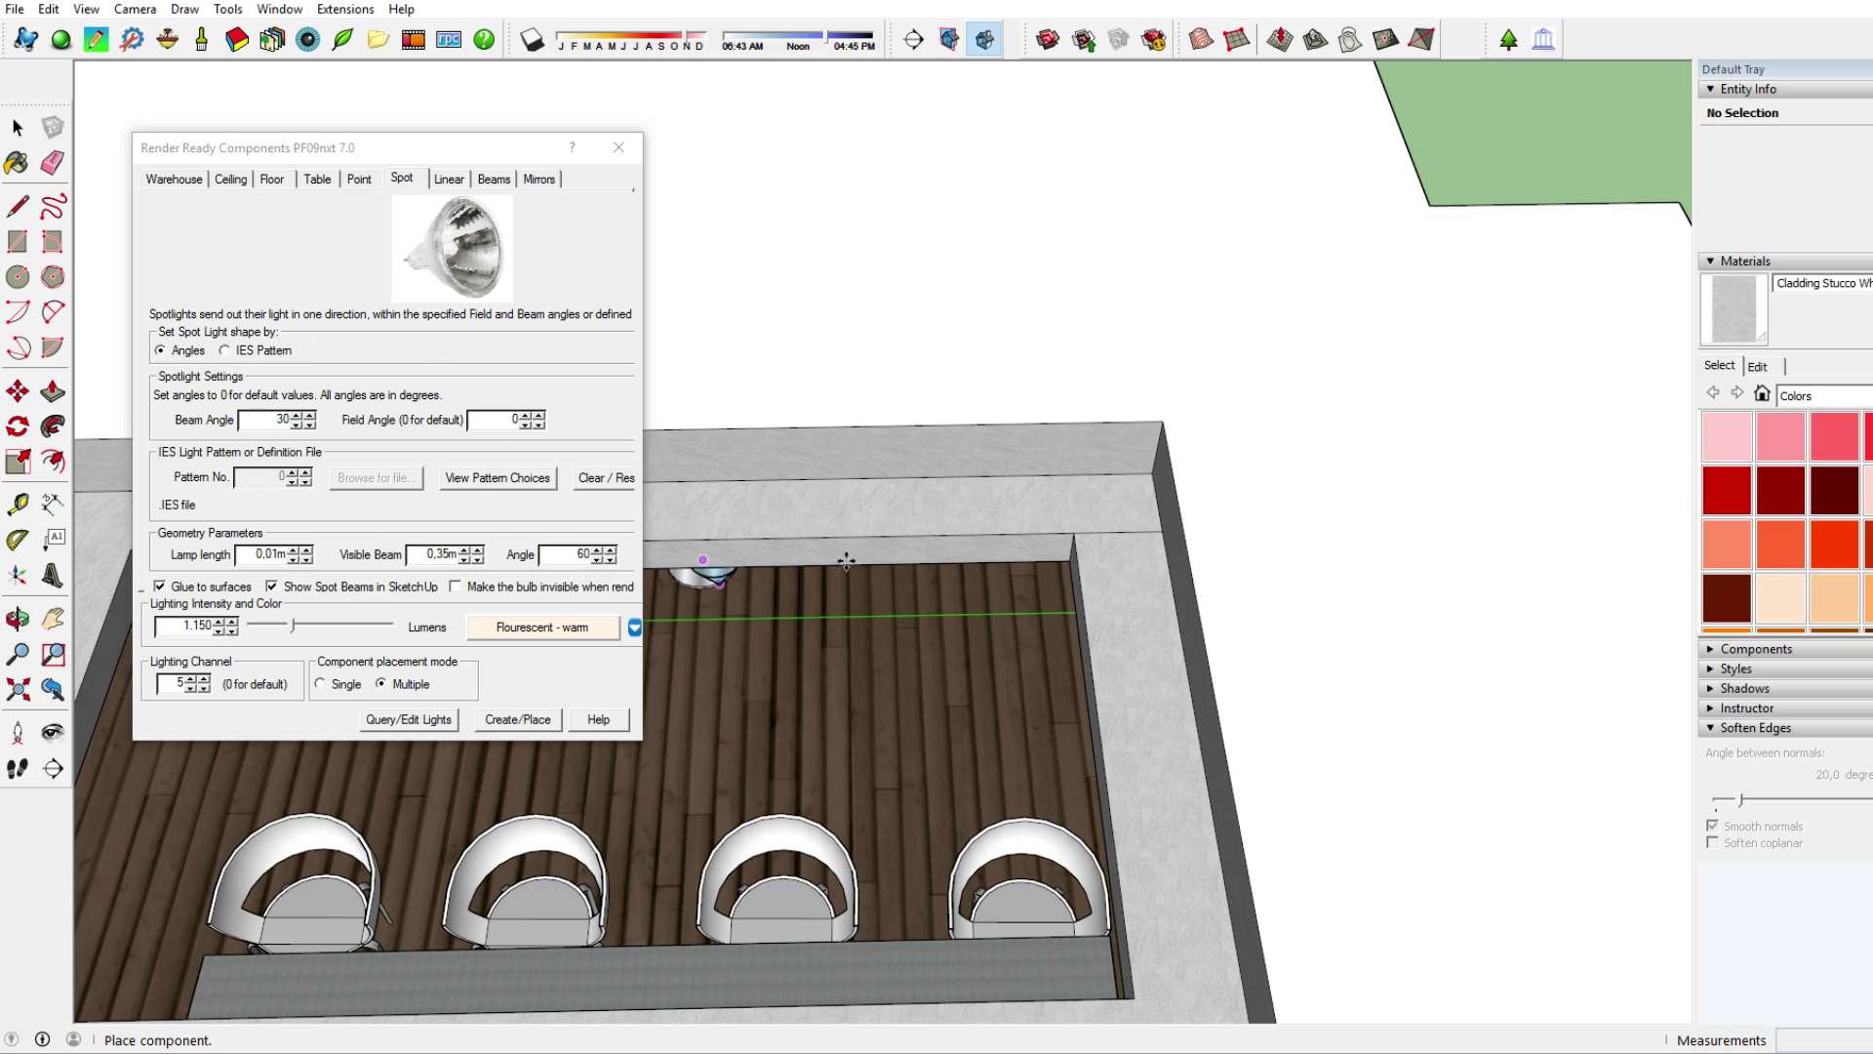
# - Place spotlights at the ledge corners and midway along the right and left sides of the recess
pyautogui.click(1117, 522)
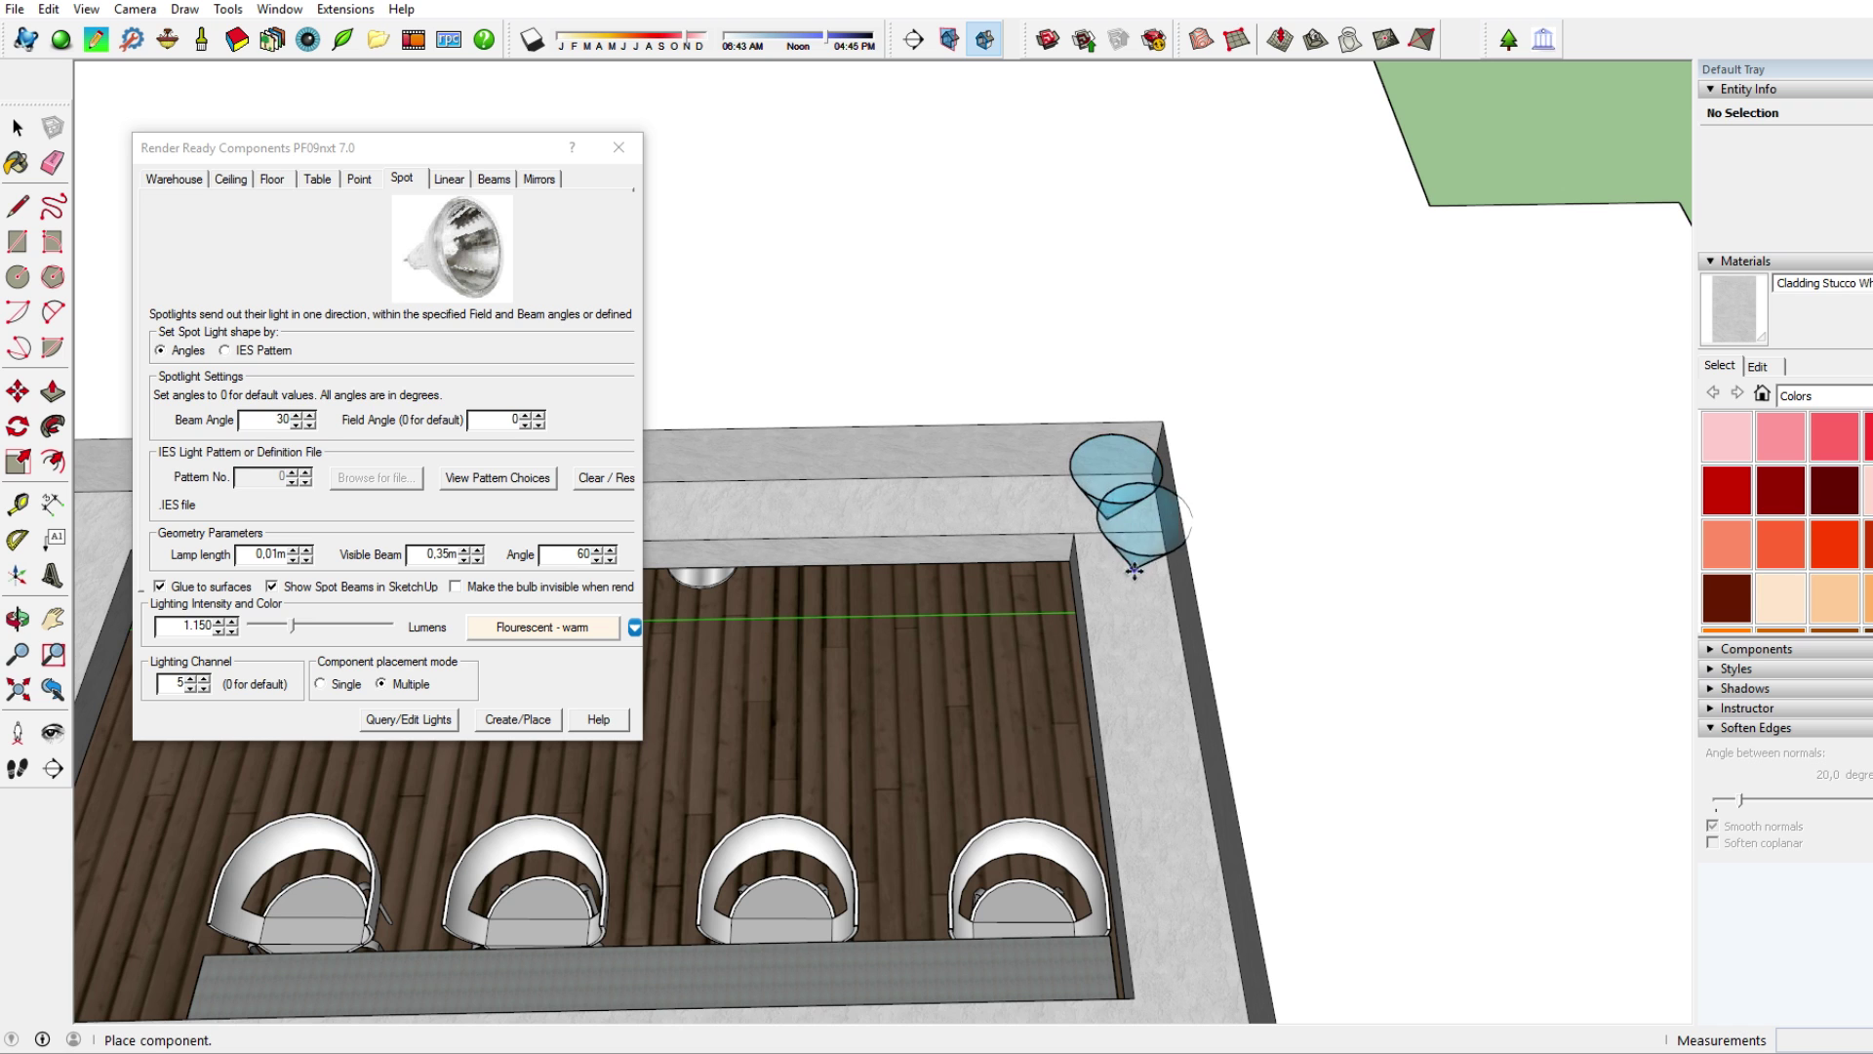
pyautogui.scroll(-3, 1135, 571)
pyautogui.moveTo(1154, 405); pyautogui.dragTo(1173, 761, button='middle')
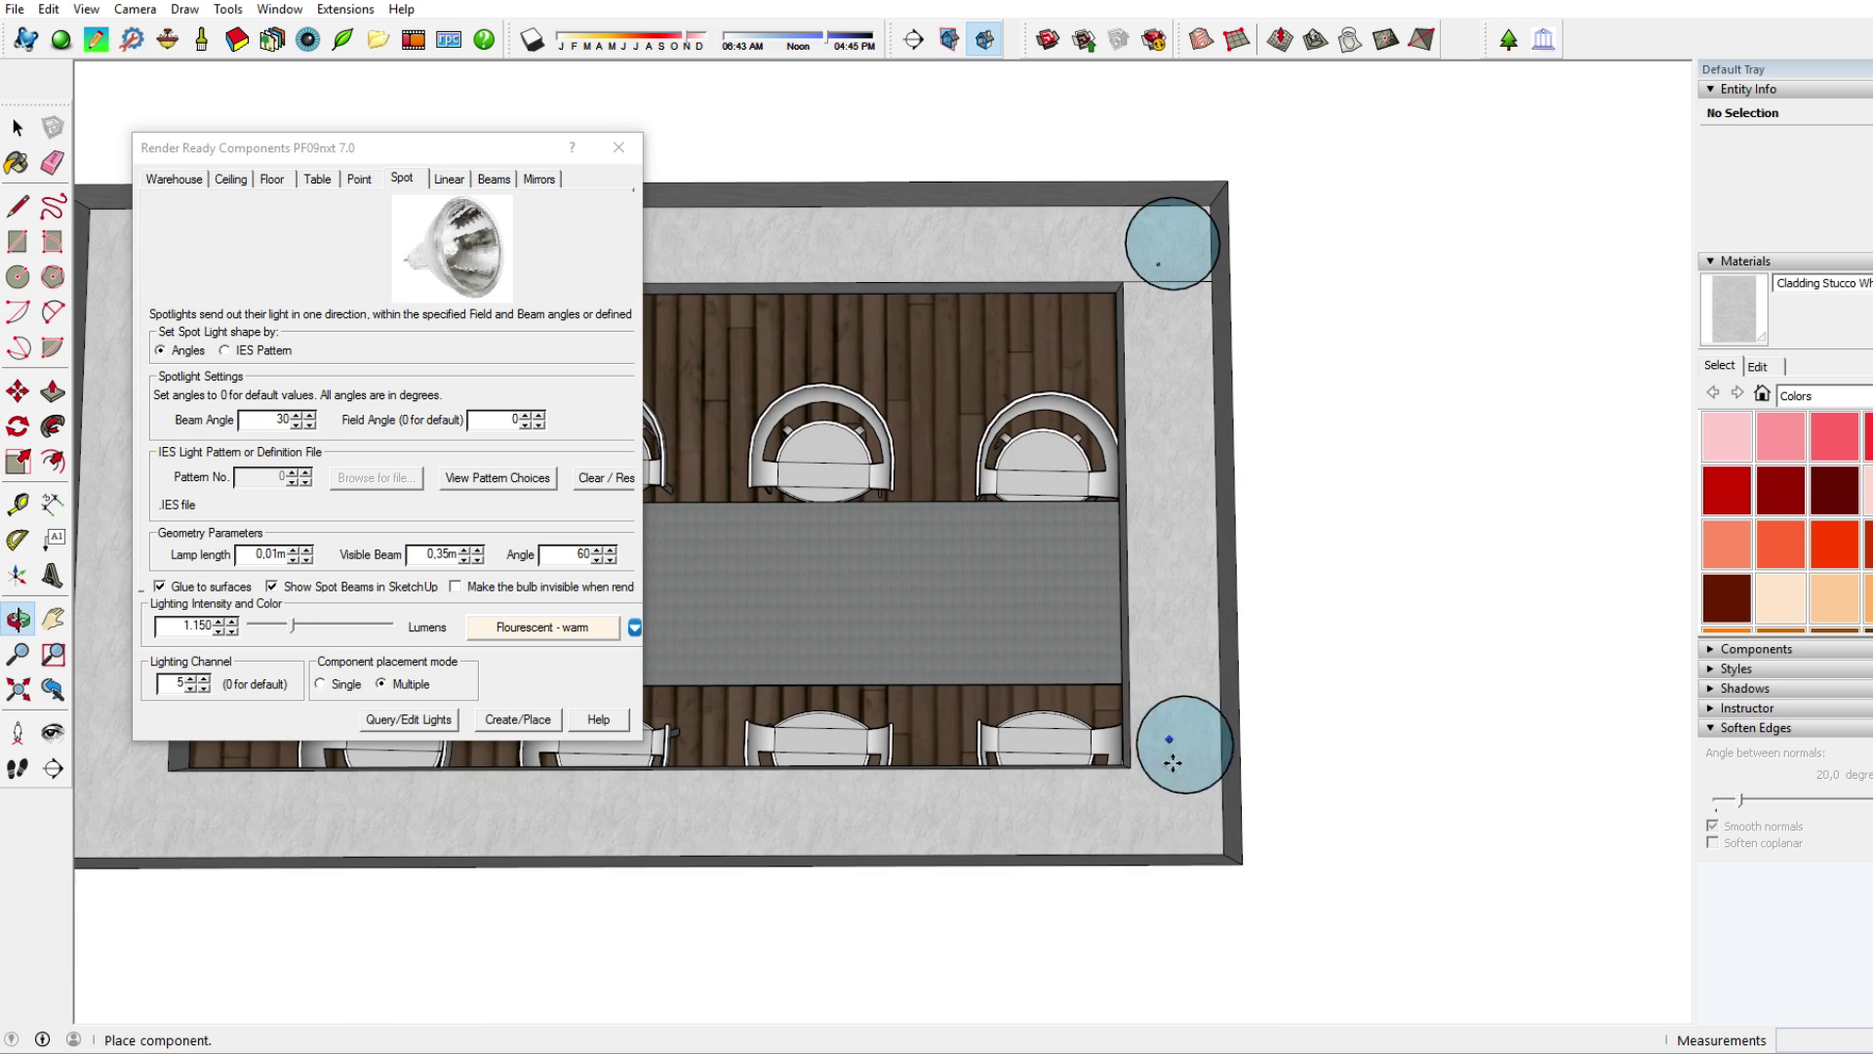
pyautogui.click(1164, 805)
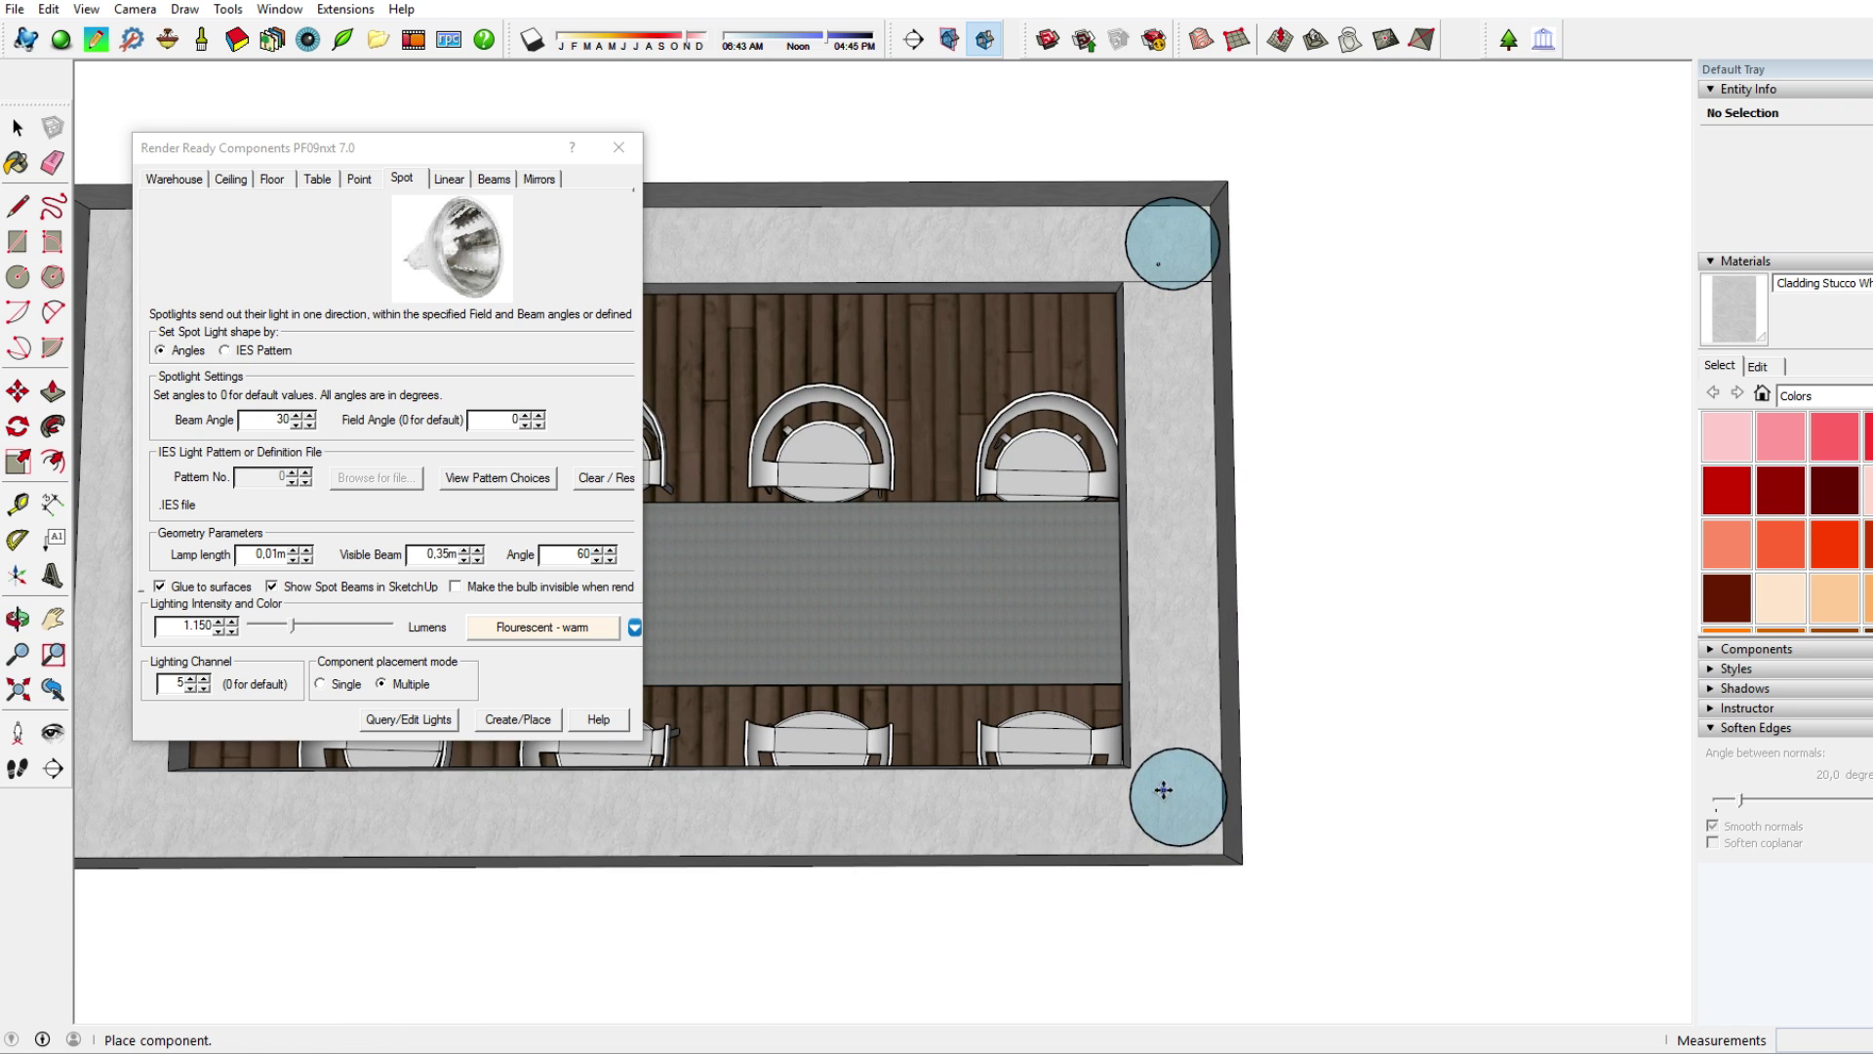
pyautogui.click(1161, 539)
pyautogui.scroll(-3, 859, 512)
pyautogui.keyDown('shift'); pyautogui.moveTo(713, 497); pyautogui.dragTo(1102, 541, button='middle'); pyautogui.keyUp('shift')
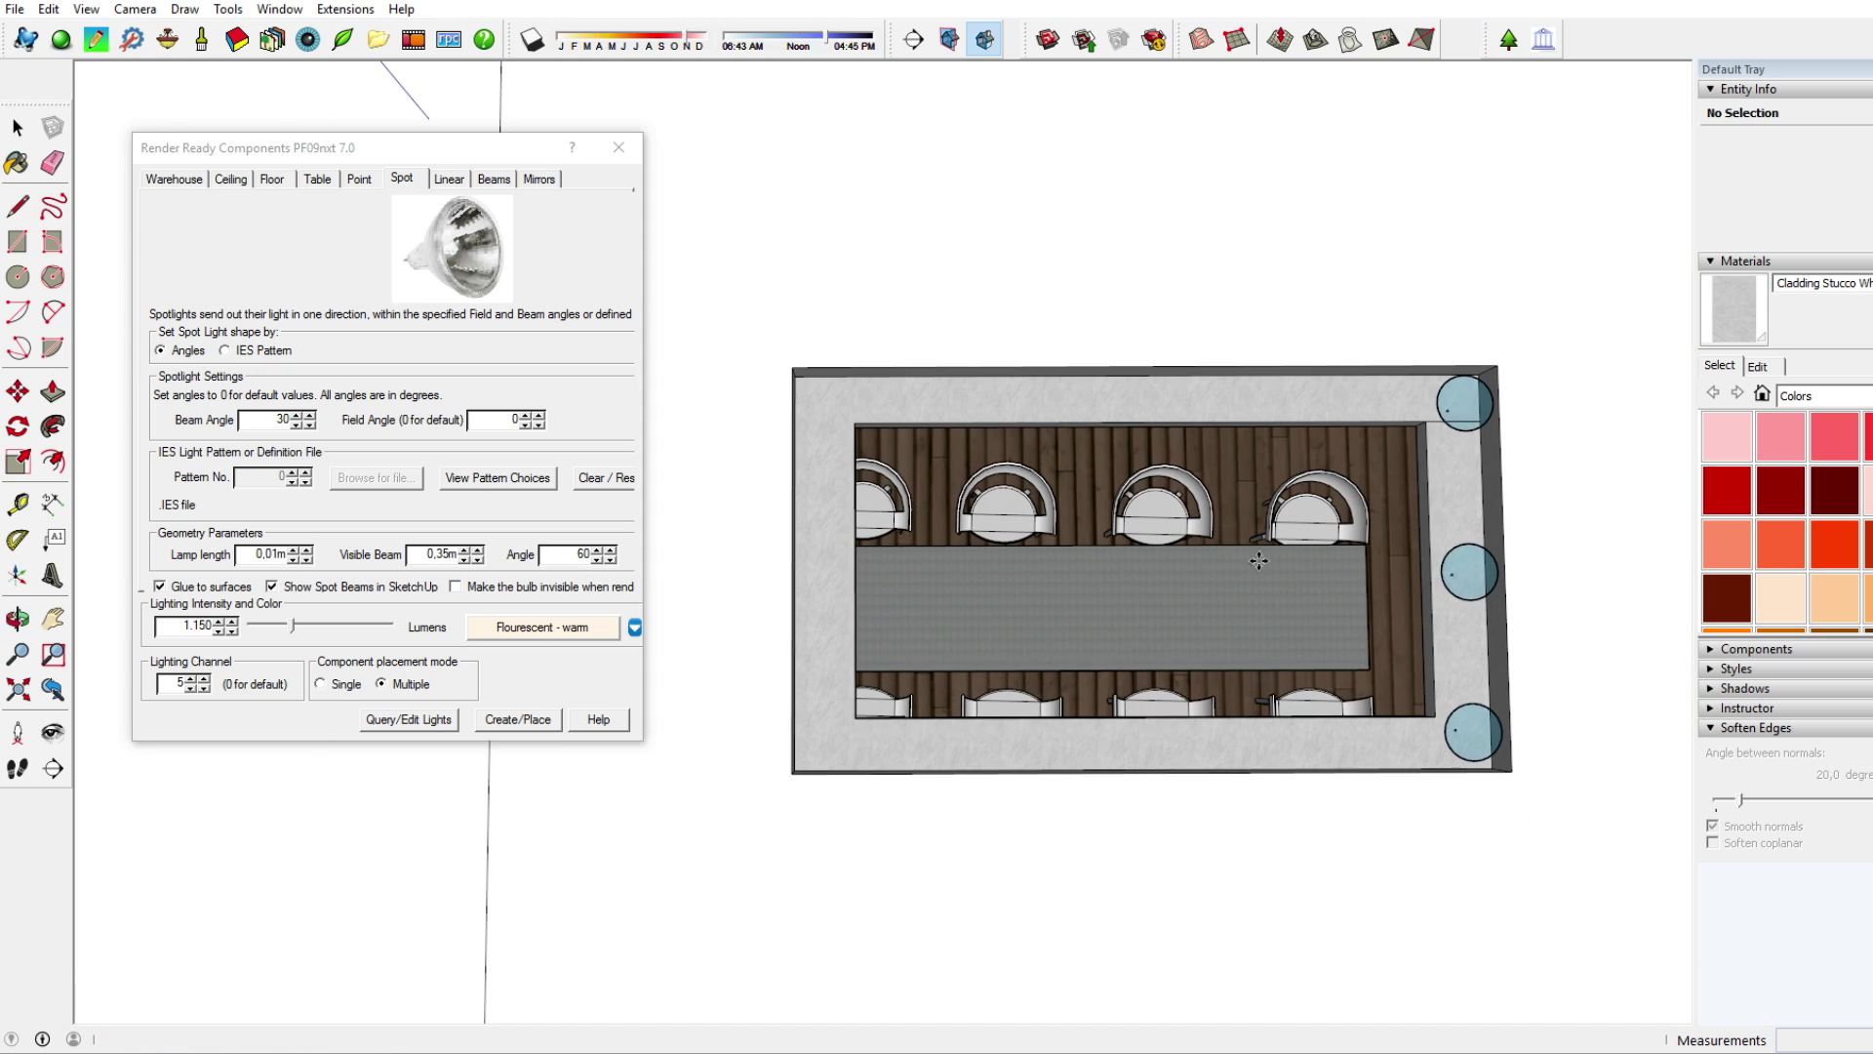
pyautogui.click(828, 410)
pyautogui.click(825, 740)
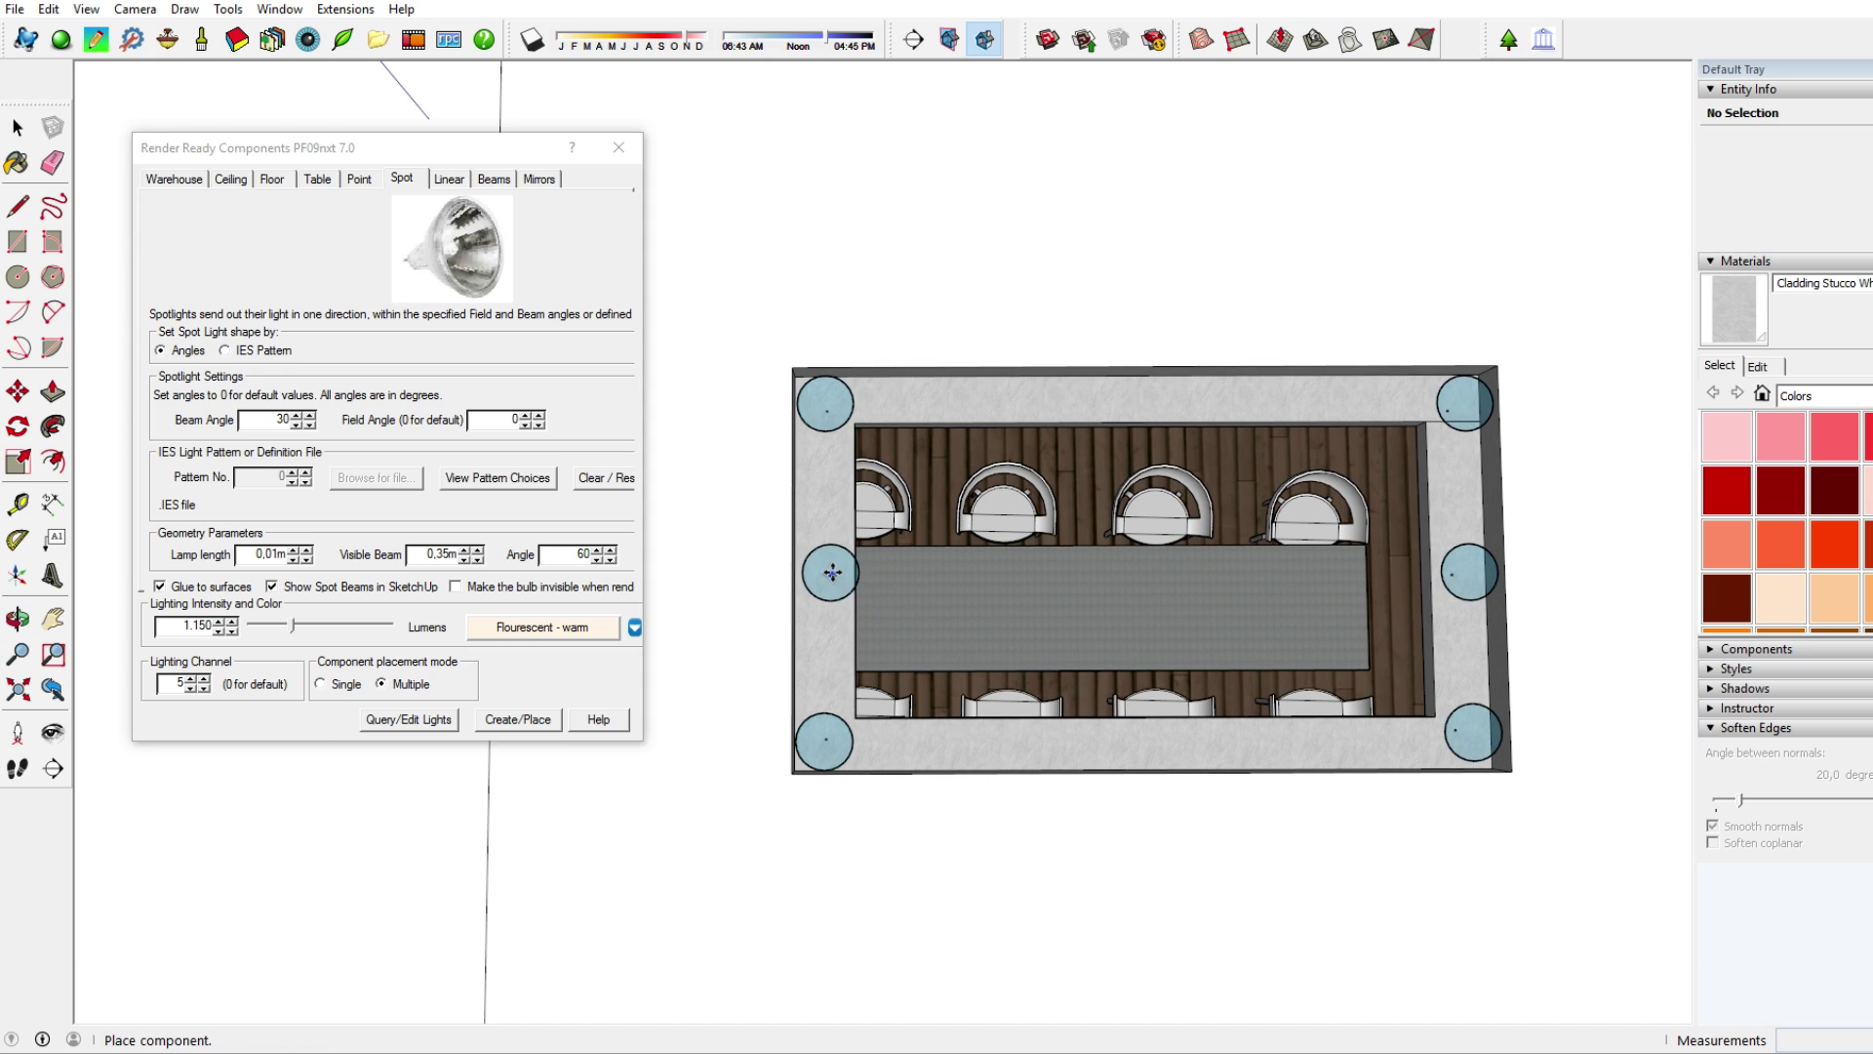
pyautogui.click(824, 574)
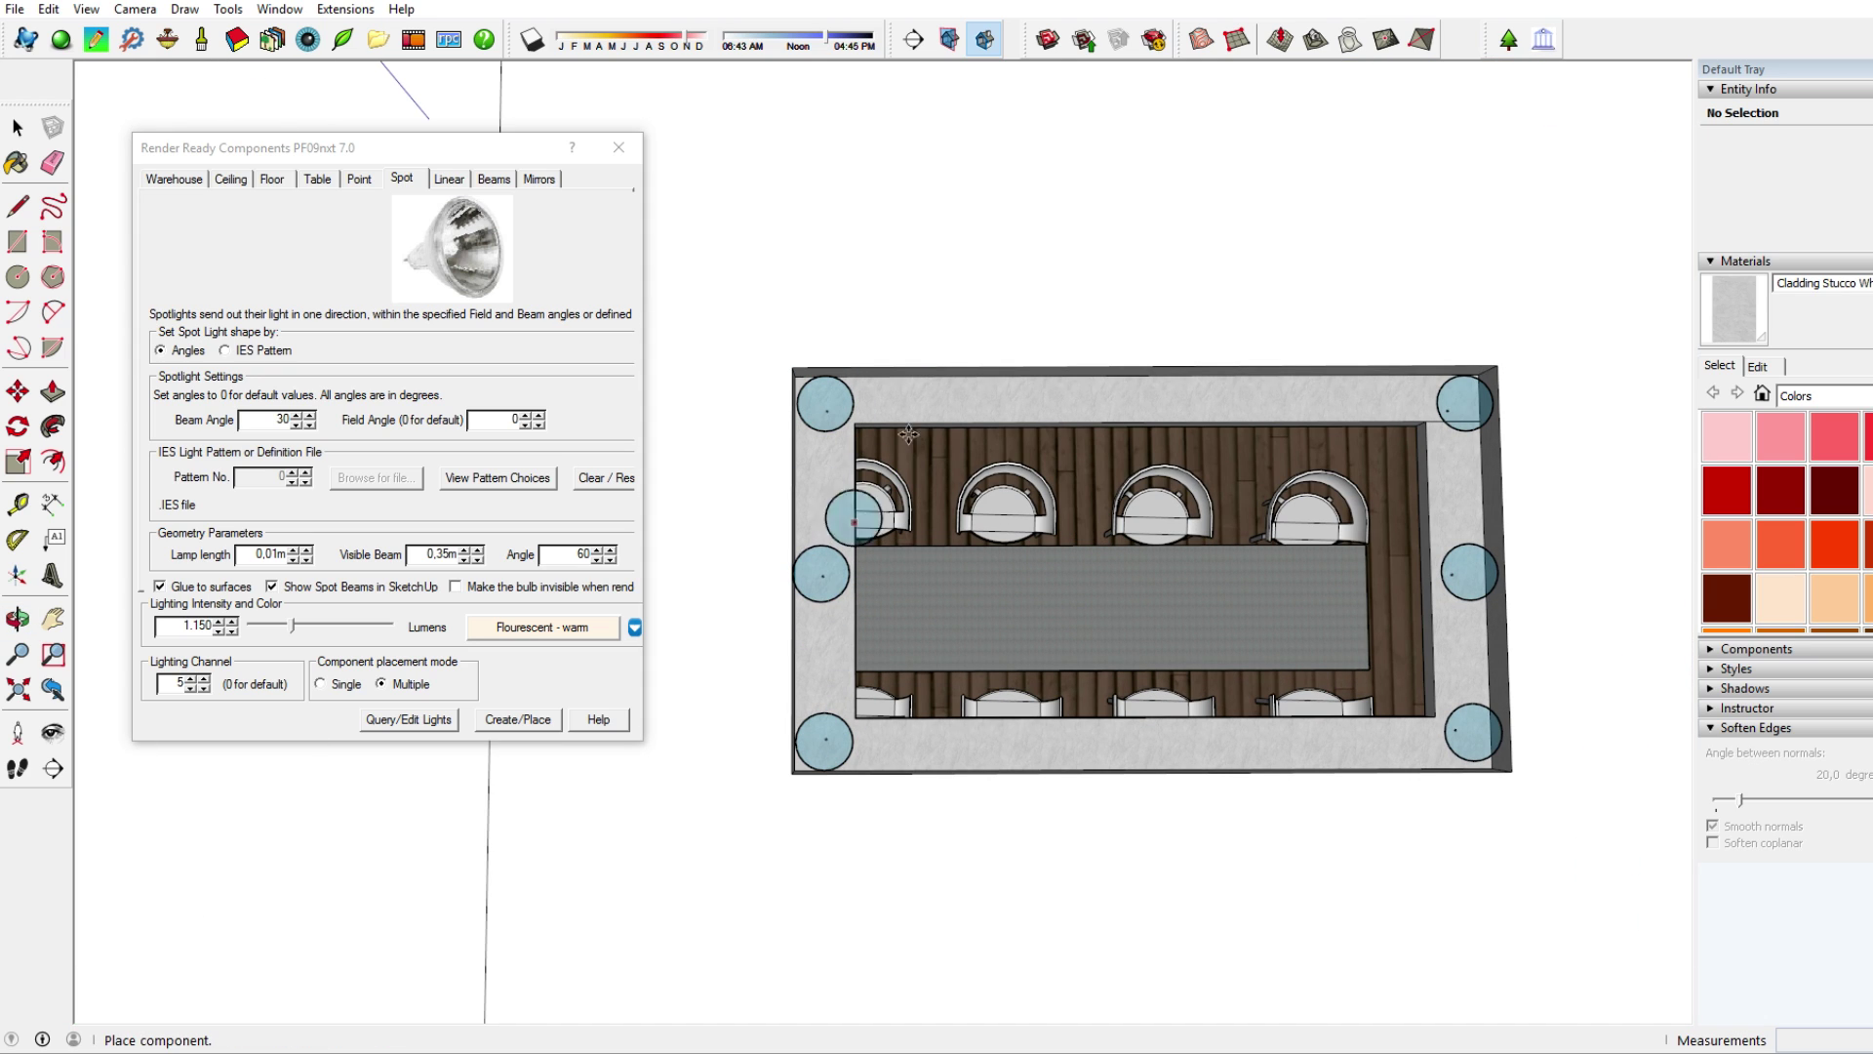
# - Add two spotlights each along the top and bottom sides of the recess to complete the ring
pyautogui.click(1044, 397)
pyautogui.click(1262, 394)
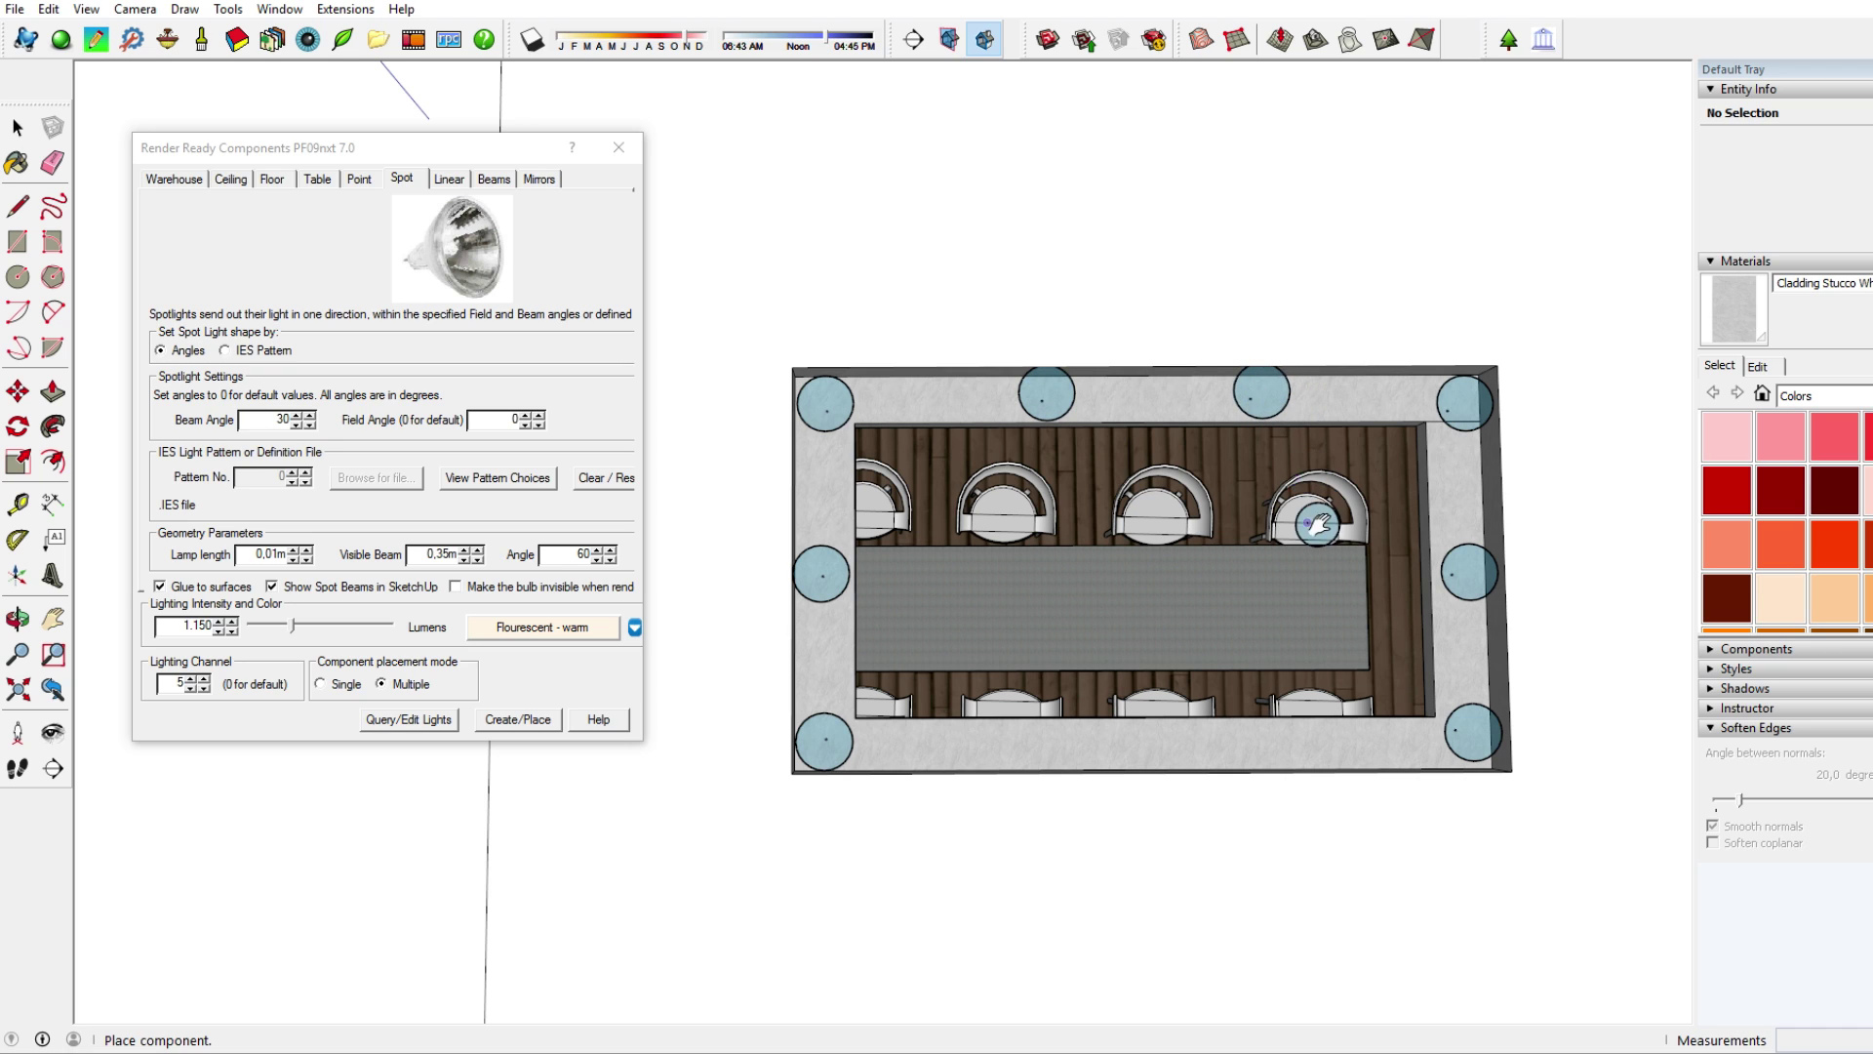
pyautogui.keyDown('shift'); pyautogui.moveTo(1319, 524); pyautogui.dragTo(1257, 389, button='middle'); pyautogui.keyUp('shift')
pyautogui.click(945, 581)
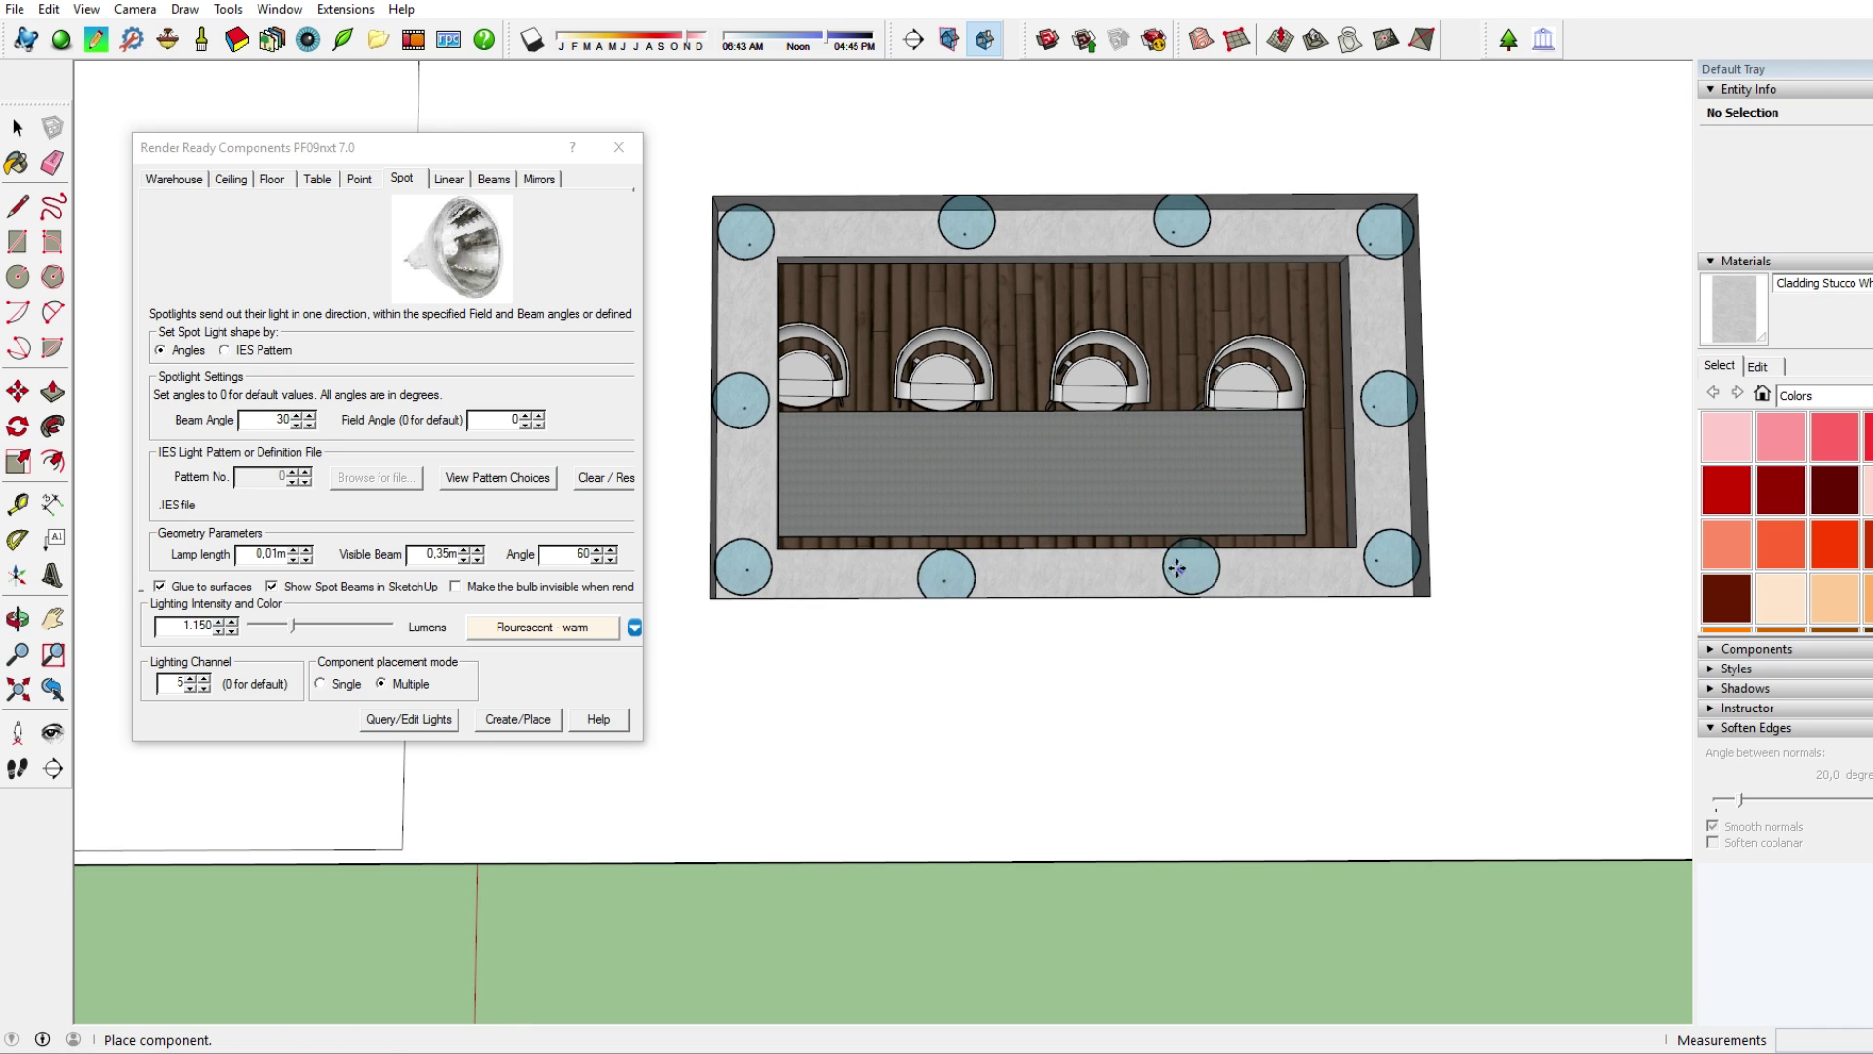
pyautogui.click(1177, 568)
pyautogui.moveTo(1177, 567); pyautogui.dragTo(1405, 537, button='middle')
pyautogui.scroll(-1, 1185, 511)
pyautogui.keyDown('shift'); pyautogui.moveTo(1170, 507); pyautogui.dragTo(1148, 398, button='middle'); pyautogui.keyUp('shift')
# - Draw a small rectangle at the recess corner, extrude it into a box, and add a rectangle on its face
pyautogui.press('r')
pyautogui.click(1275, 278)
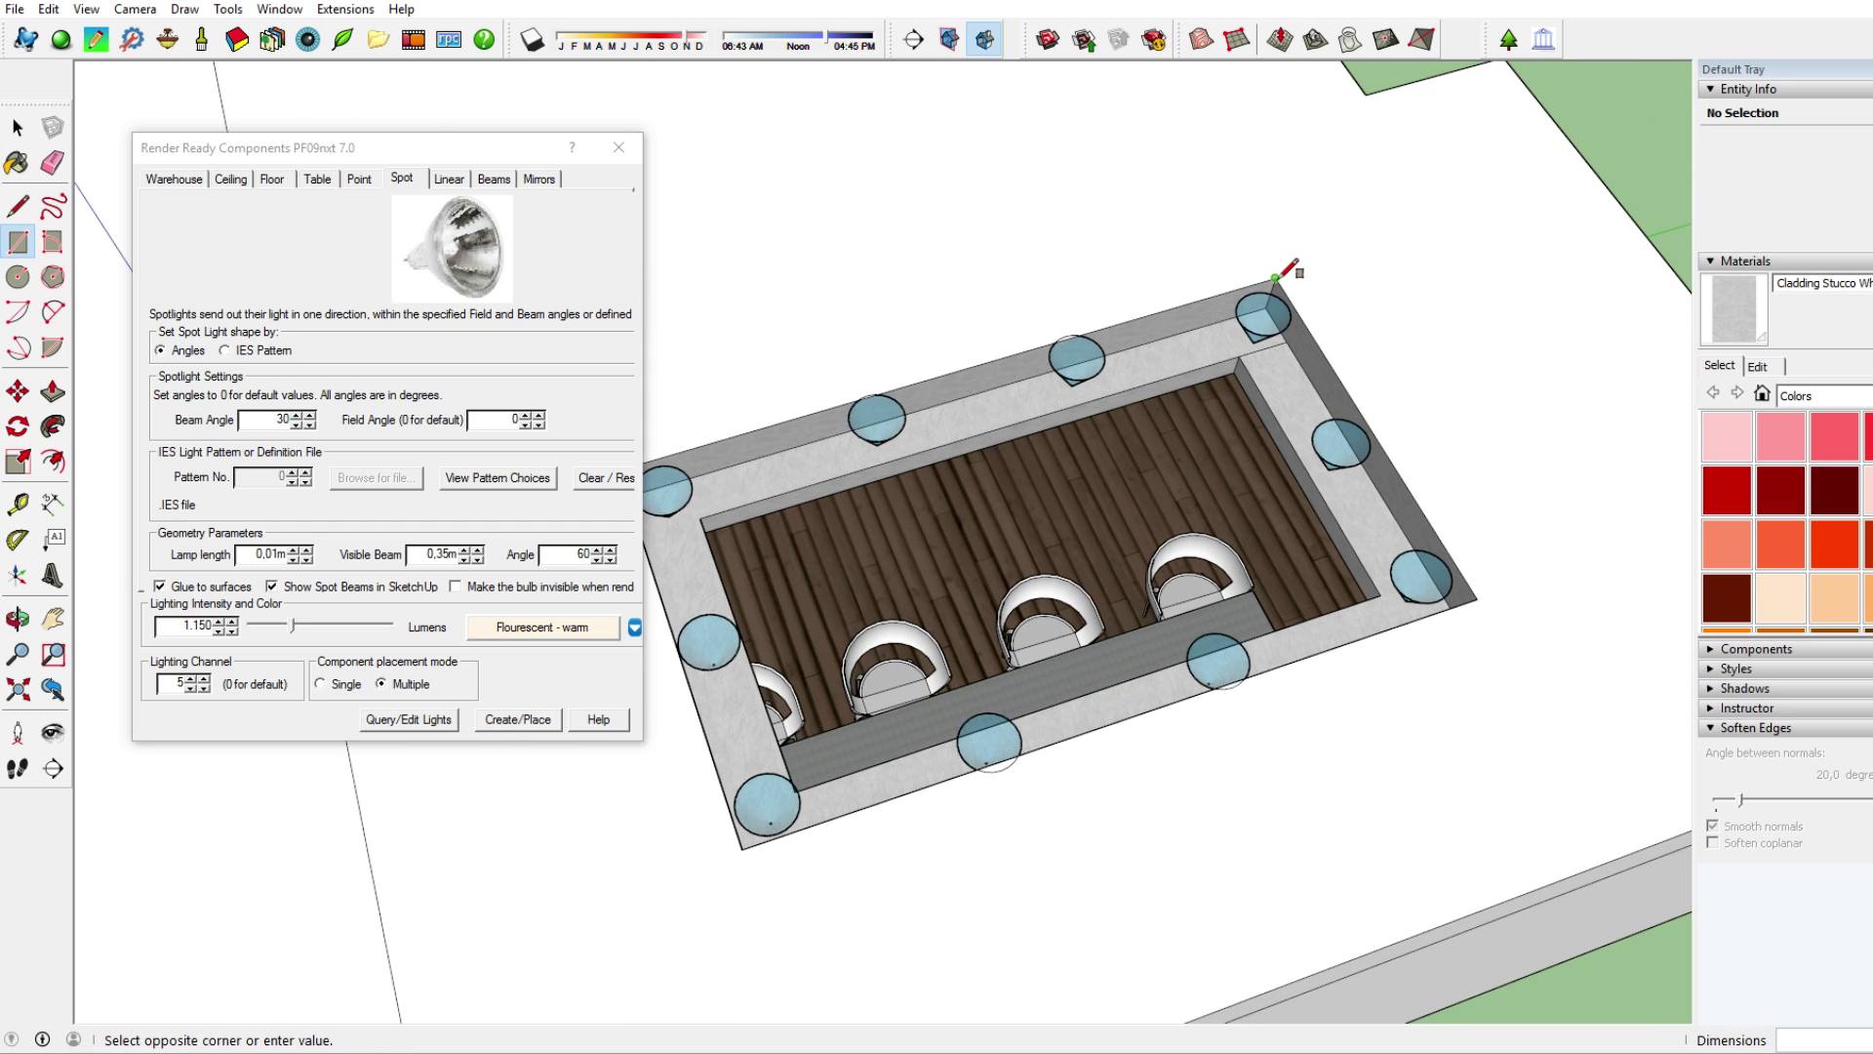
pyautogui.click(1181, 275)
pyautogui.press('p')
pyautogui.doubleClick(1225, 280)
pyautogui.press('r')
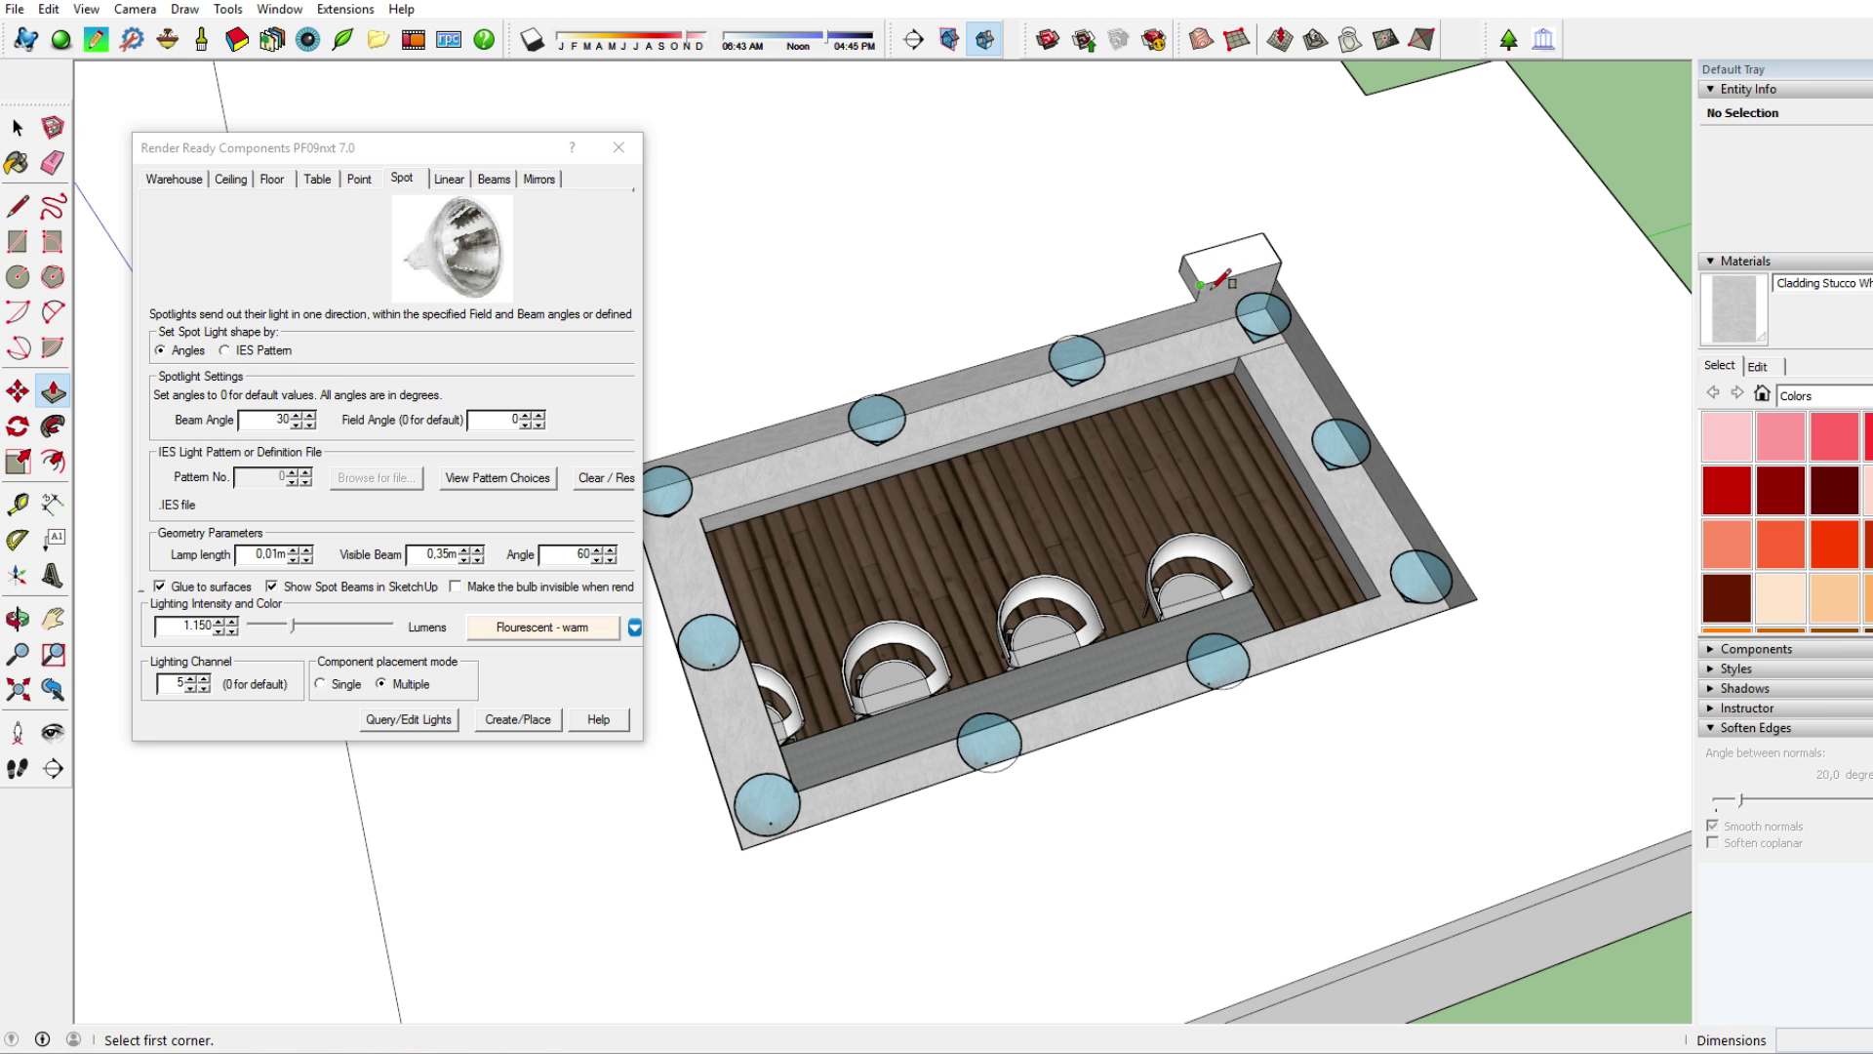
pyautogui.press('r')
pyautogui.click(1220, 282)
pyautogui.click(1278, 264)
pyautogui.press('p')
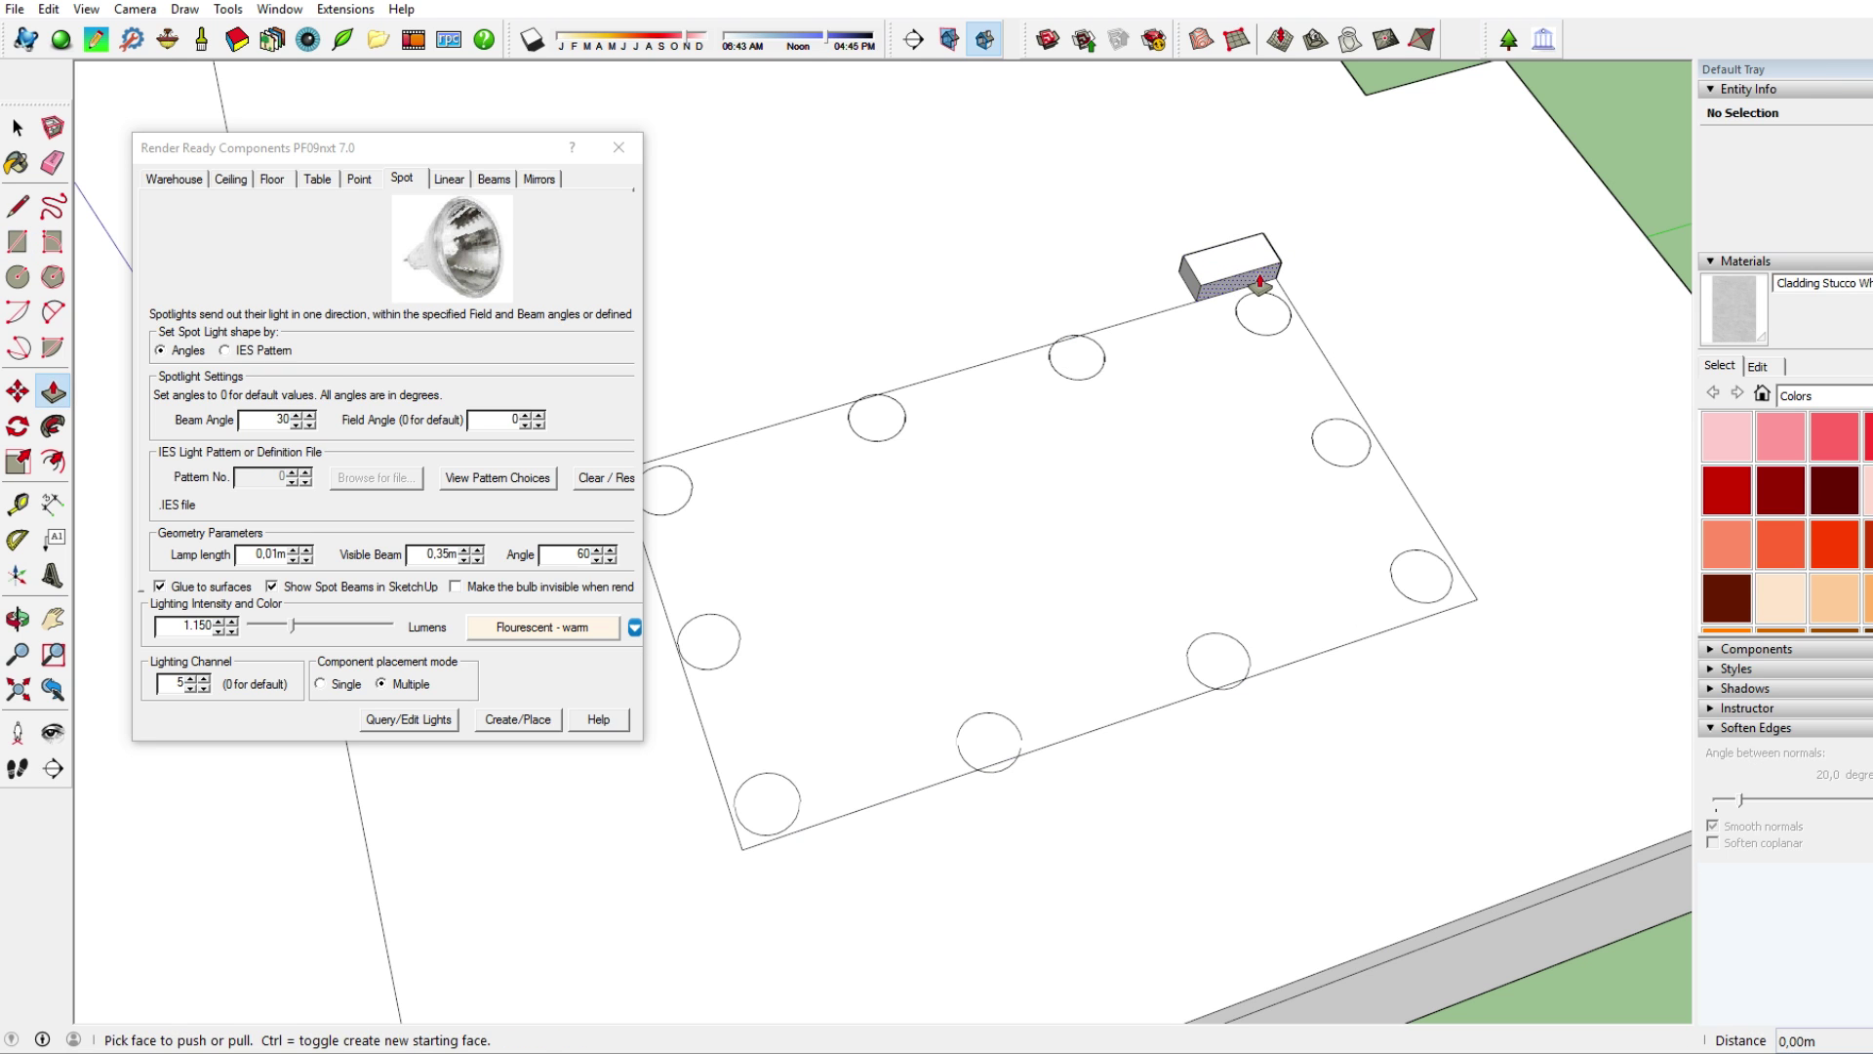
# - Orbit out to the building's front view of the ceiling recess and close the spotlight settings
pyautogui.press('e')
pyautogui.scroll(-5, 1242, 272)
pyautogui.moveTo(878, 800)
pyautogui.mouseDown(button='middle')
pyautogui.moveTo(1241, 225)
pyautogui.moveTo(1238, 132)
pyautogui.mouseUp(button='middle')
pyautogui.scroll(-3, 1011, 615)
pyautogui.scroll(3, 1104, 577)
pyautogui.moveTo(1103, 337)
pyautogui.keyDown('shift'); pyautogui.mouseDown(button='middle')
pyautogui.moveTo(1104, 577)
pyautogui.moveTo(1106, 390)
pyautogui.mouseUp(button='middle'); pyautogui.keyUp('shift')
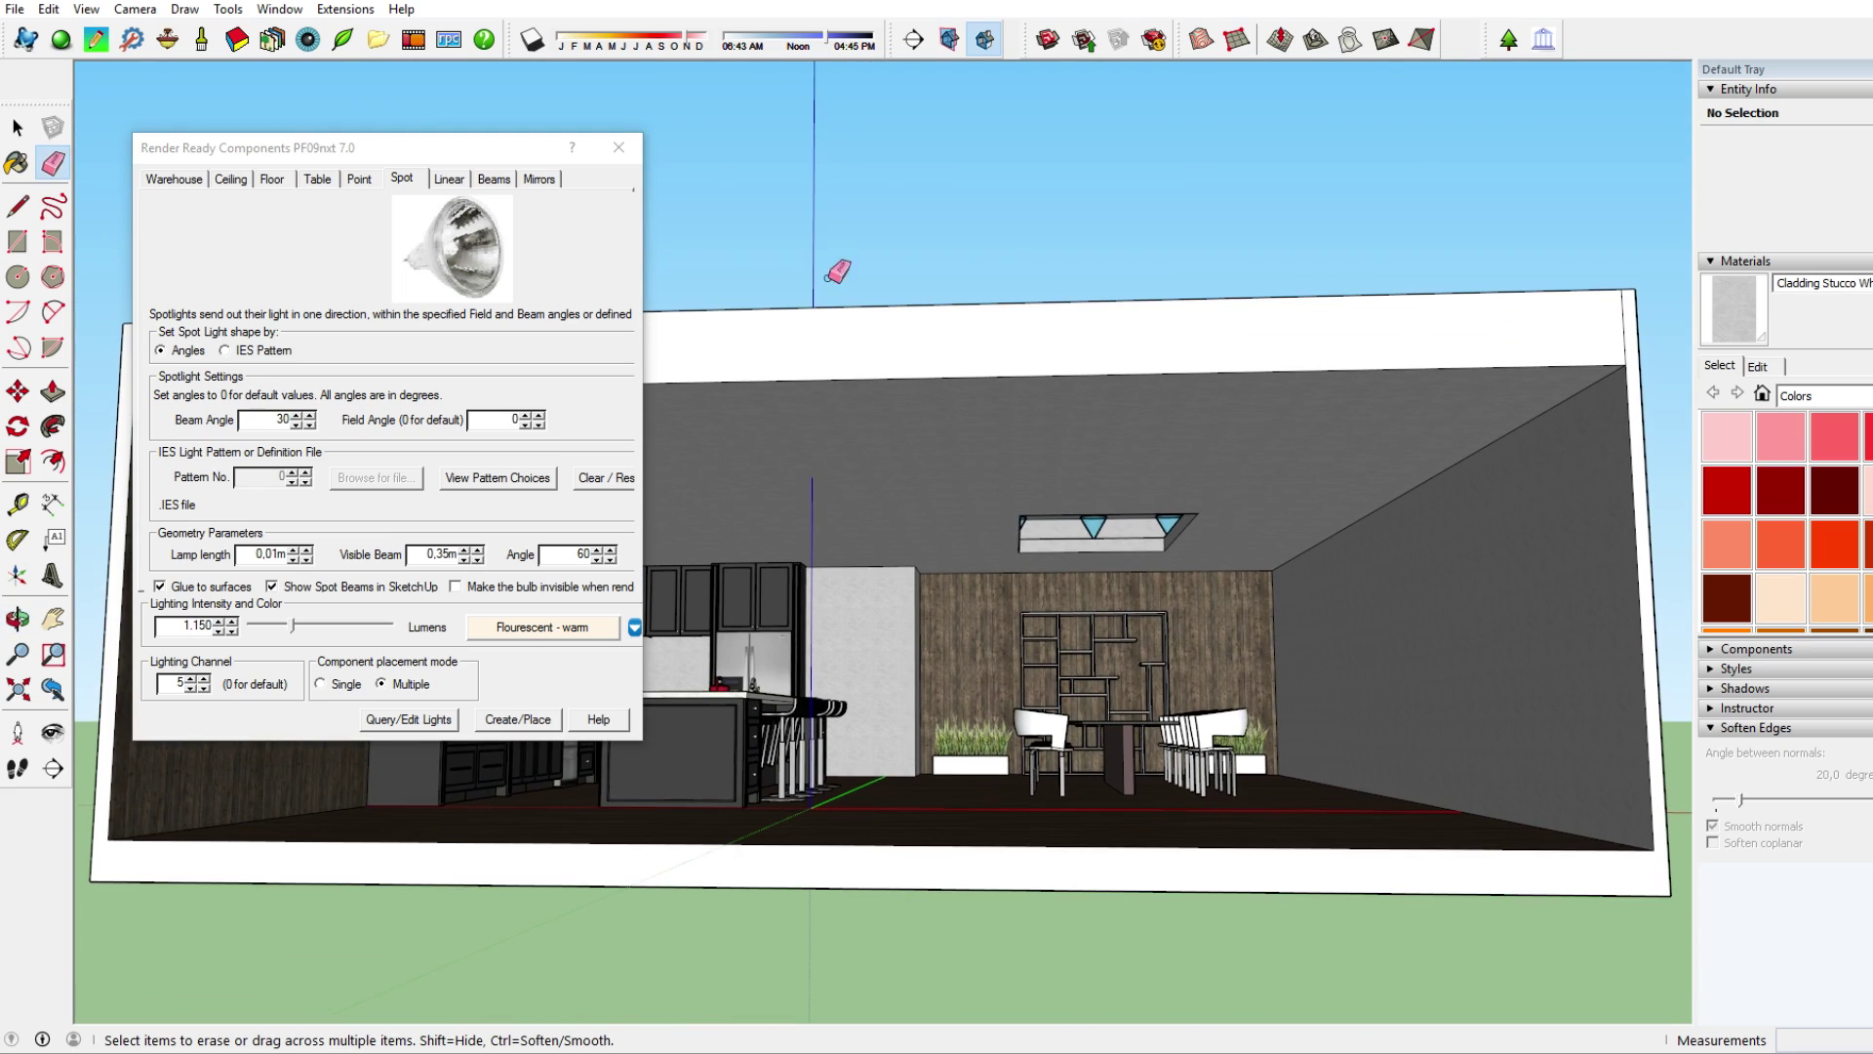
pyautogui.click(619, 148)
# - Return to Select and orbit to an eye-level view of the kitchen and dining table beneath the spotlit recess
pyautogui.press('space')
pyautogui.scroll(4, 653, 480)
pyautogui.moveTo(654, 480)
pyautogui.mouseDown(button='middle')
pyautogui.moveTo(1161, 556)
pyautogui.moveTo(934, 420)
pyautogui.mouseUp(button='middle')
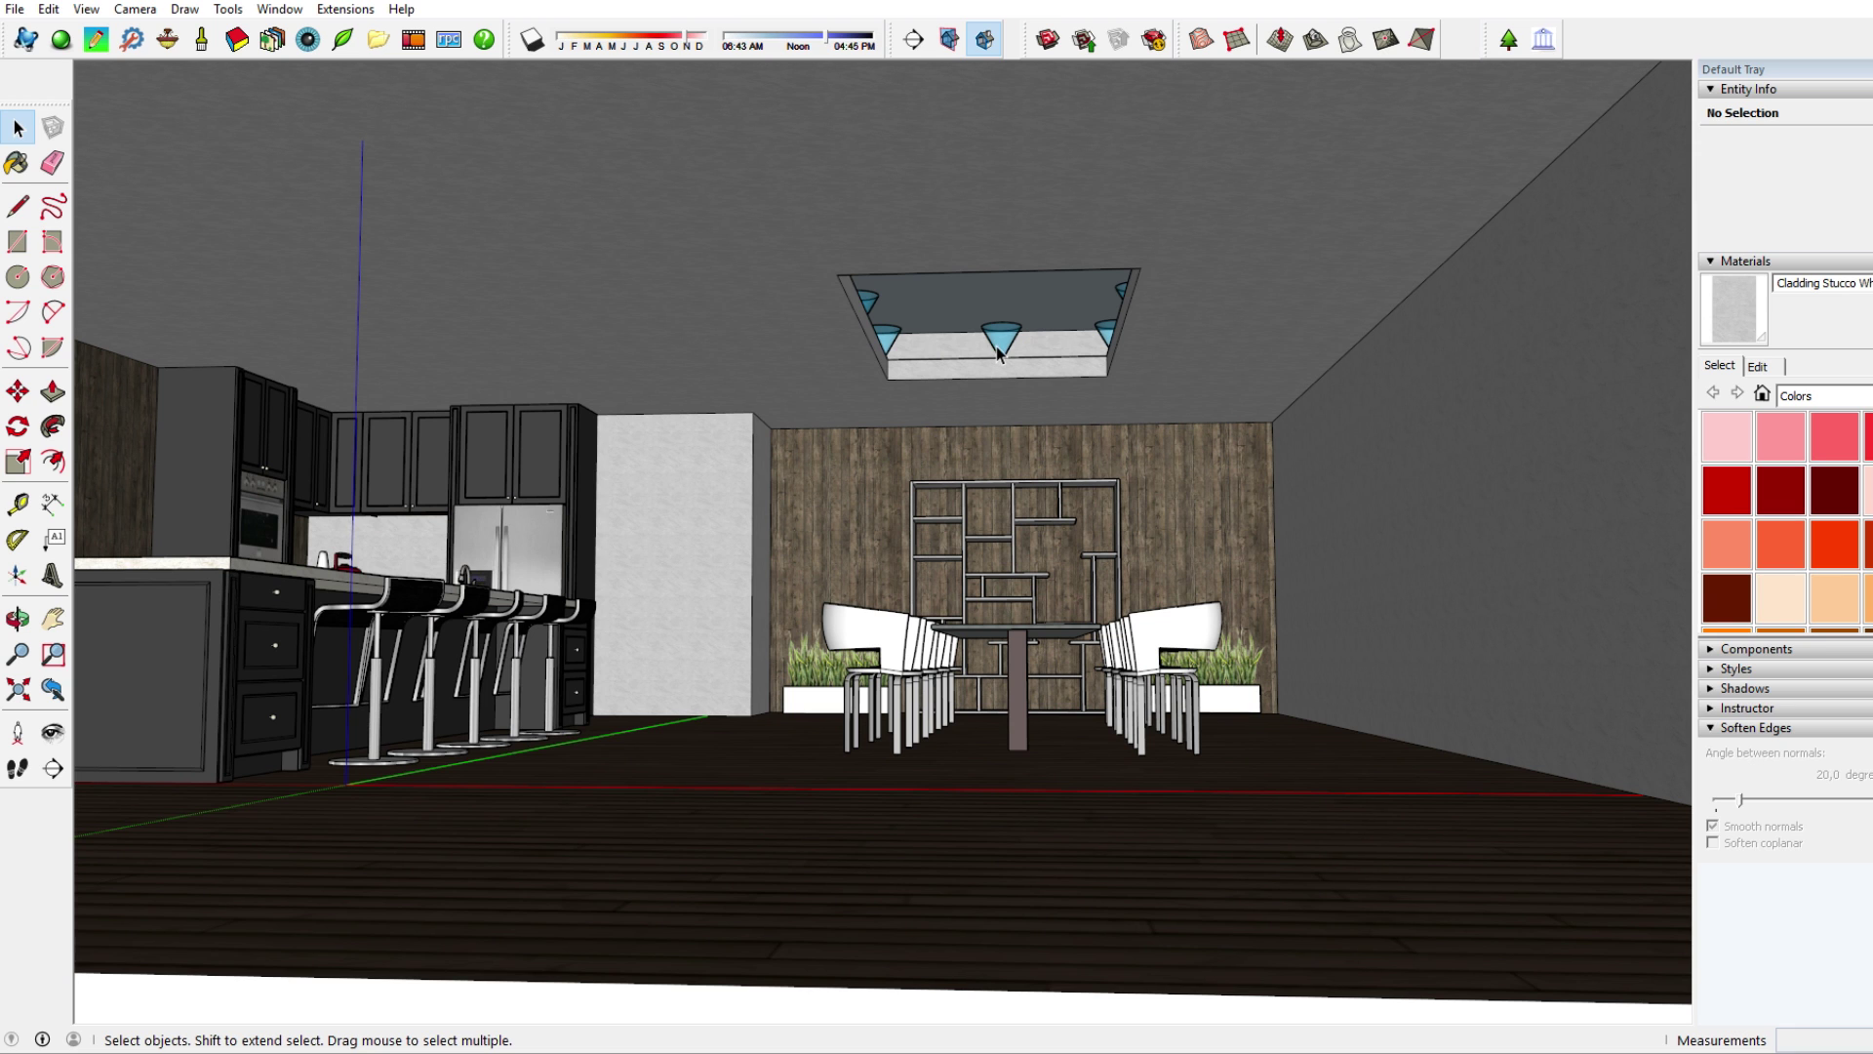
pyautogui.moveTo(1032, 360); pyautogui.dragTo(1092, 363, button='middle')
pyautogui.scroll(-3, 1122, 427)
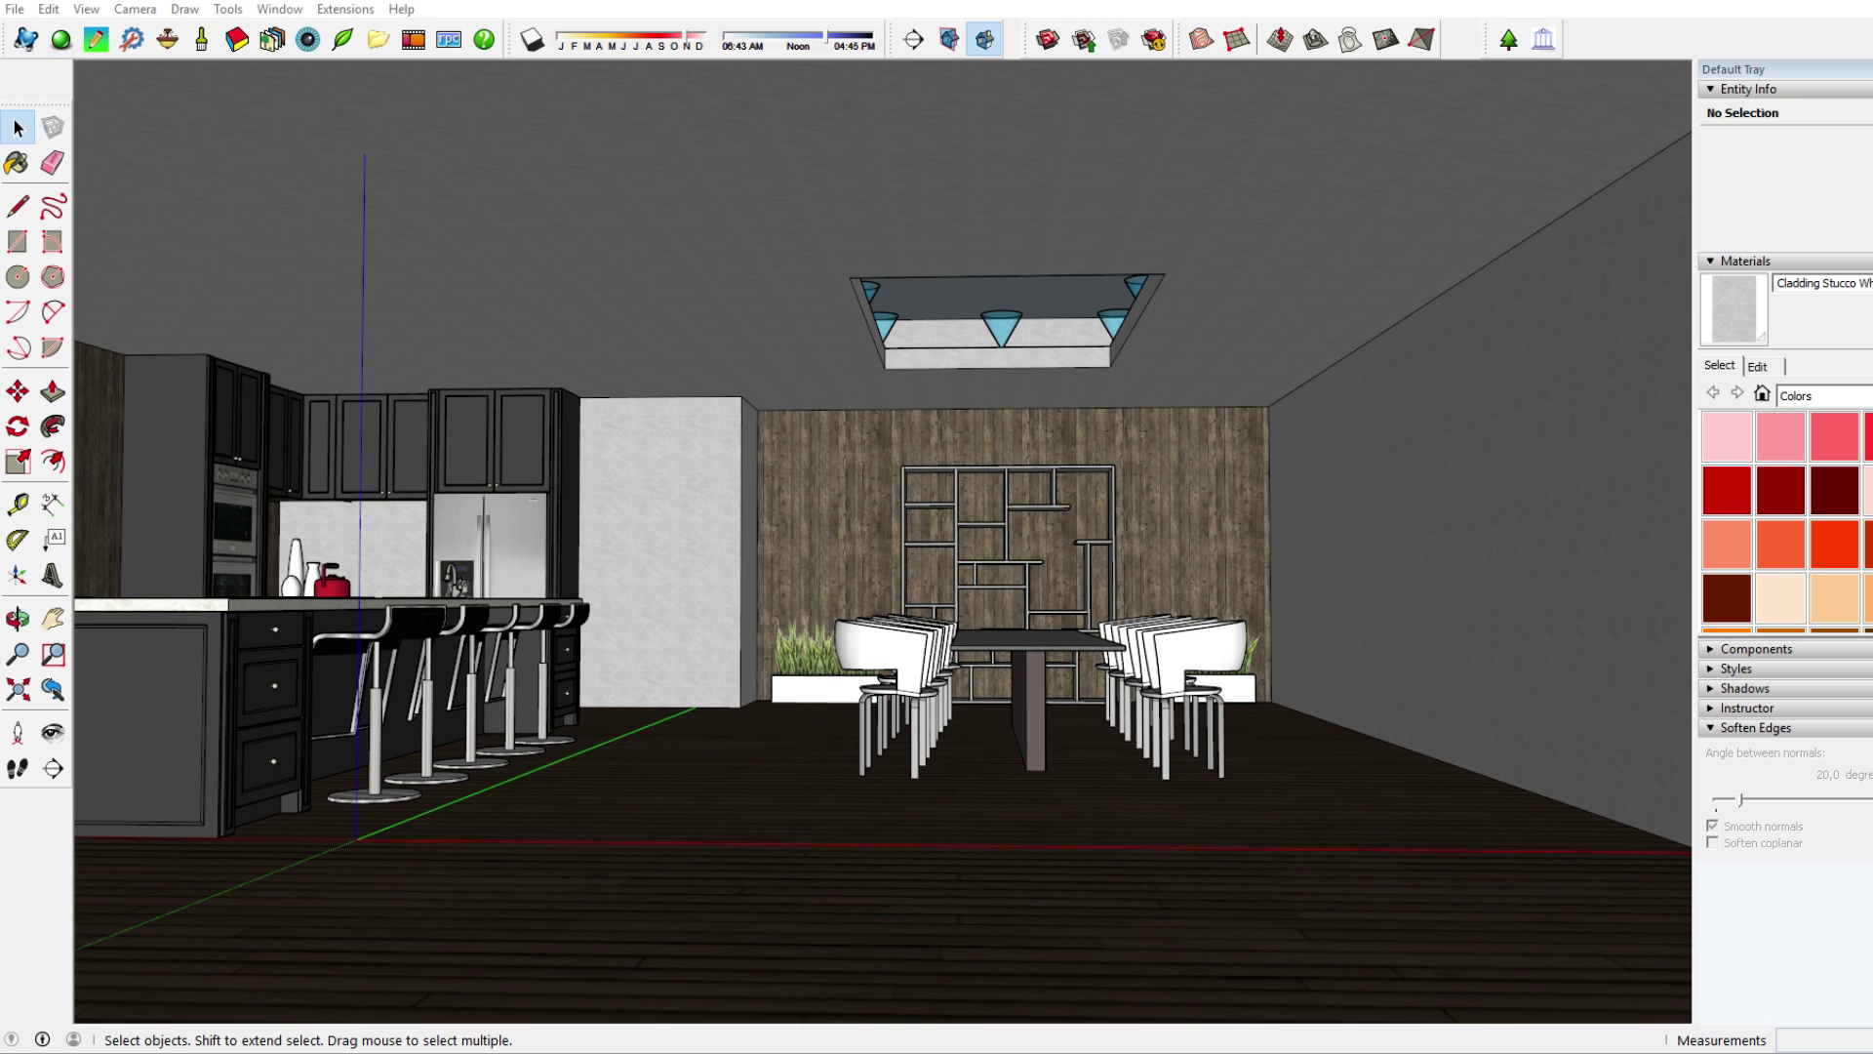
# - Turn on Display Shadows to light the kitchen-dining interior
pyautogui.click(532, 39)
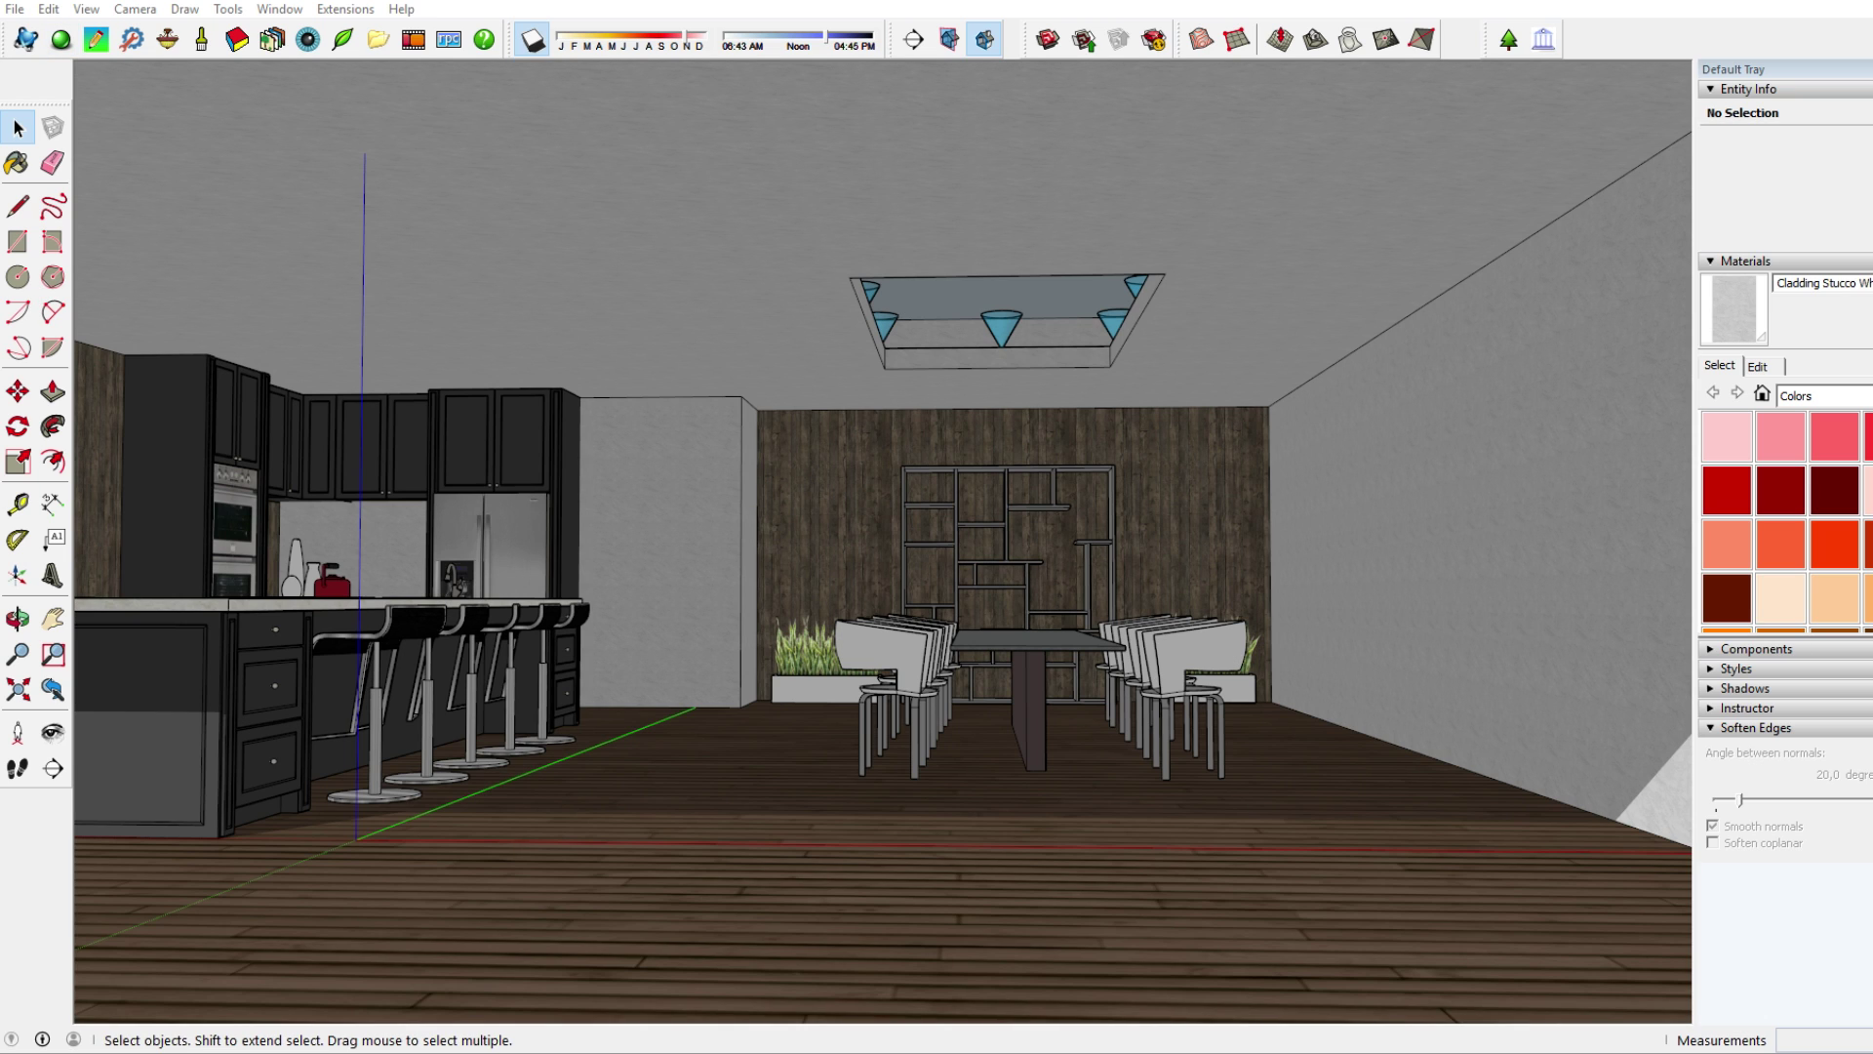